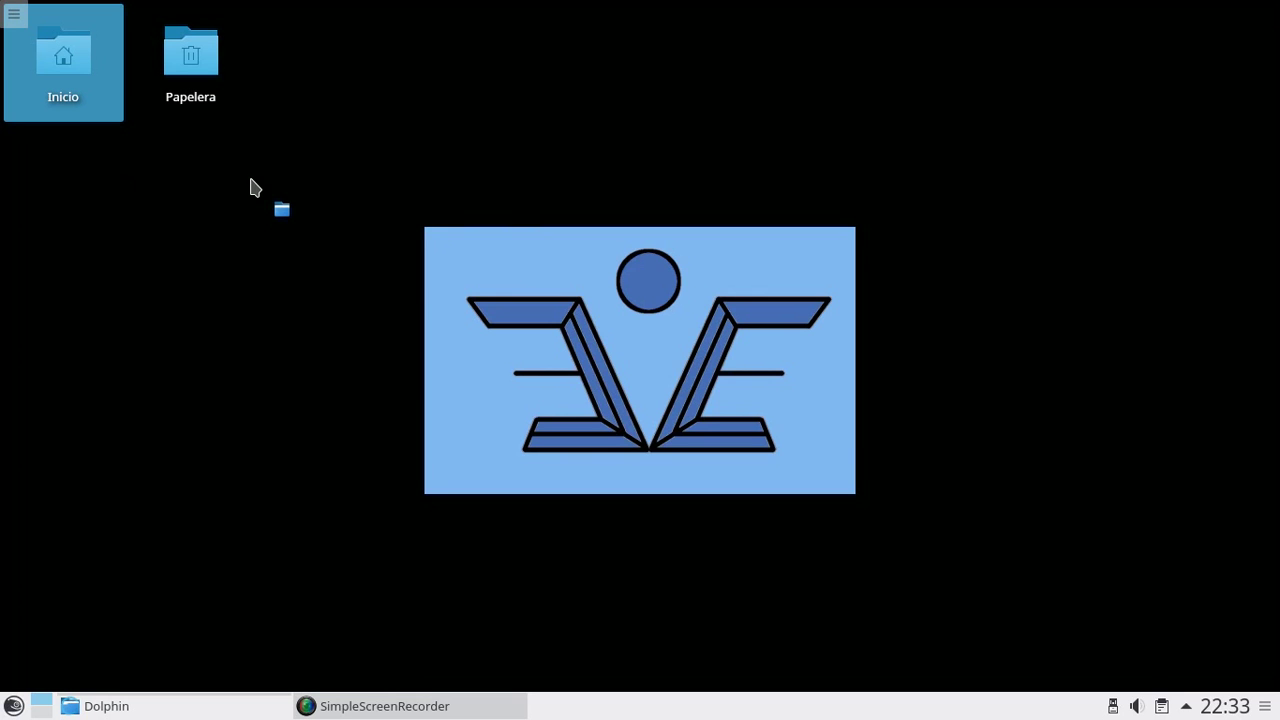
Step: Open record20171214214215.3gpp from the Vídeos folder in the home directory with the Audacity sound editor
{"action": "left_click_drag", "start_coordinate": [250, 187], "coordinate": [349, 190]}
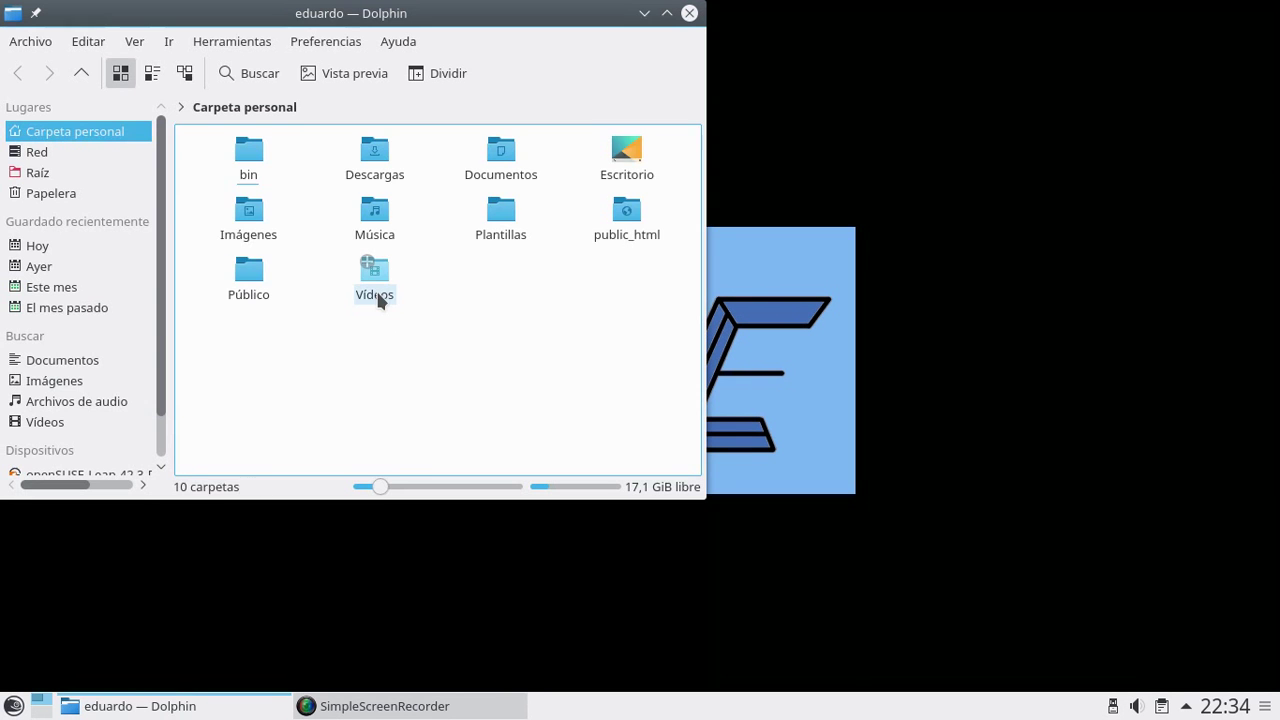
{"action": "left_click", "coordinate": [380, 297]}
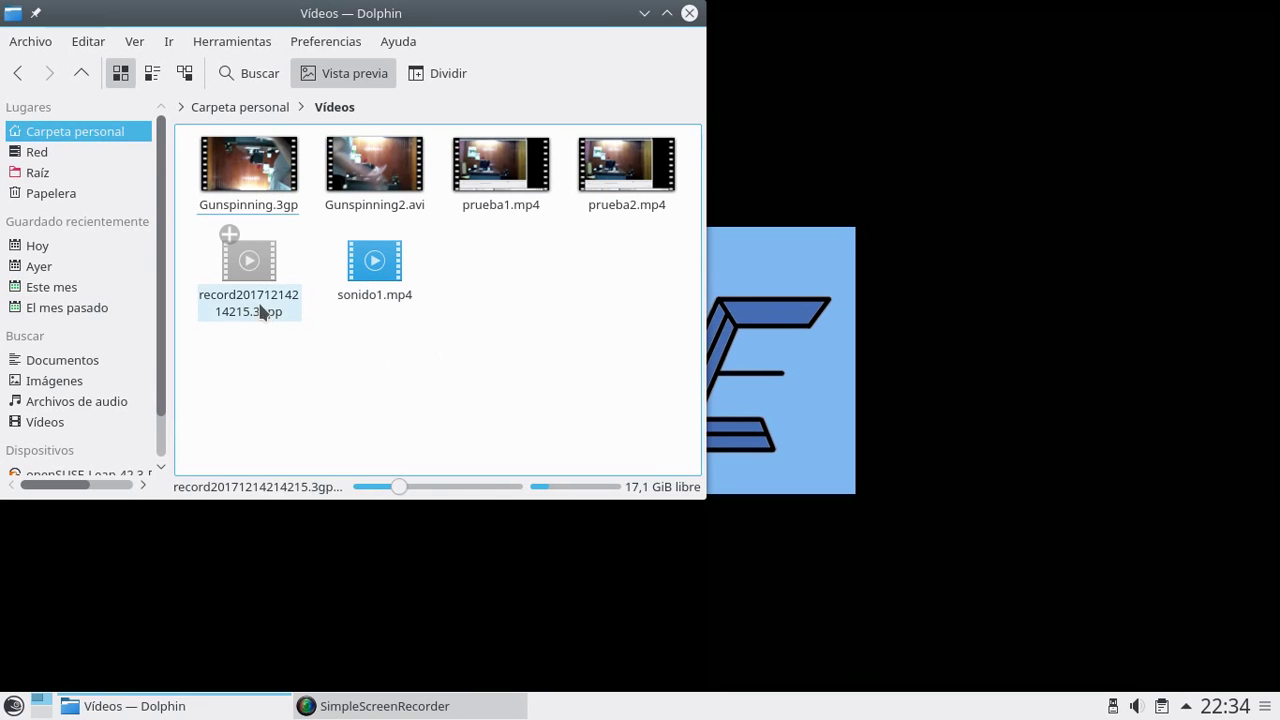
{"action": "right_click", "coordinate": [250, 275]}
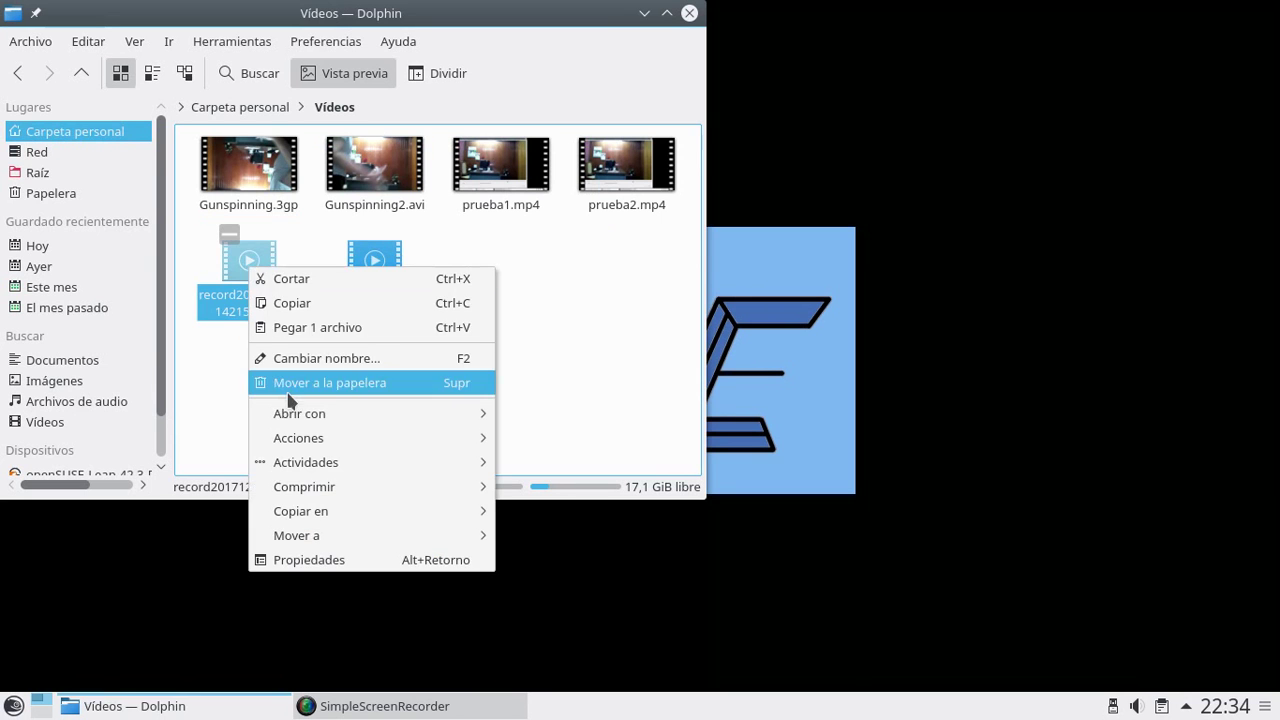
{"action": "mouse_move", "coordinate": [335, 415]}
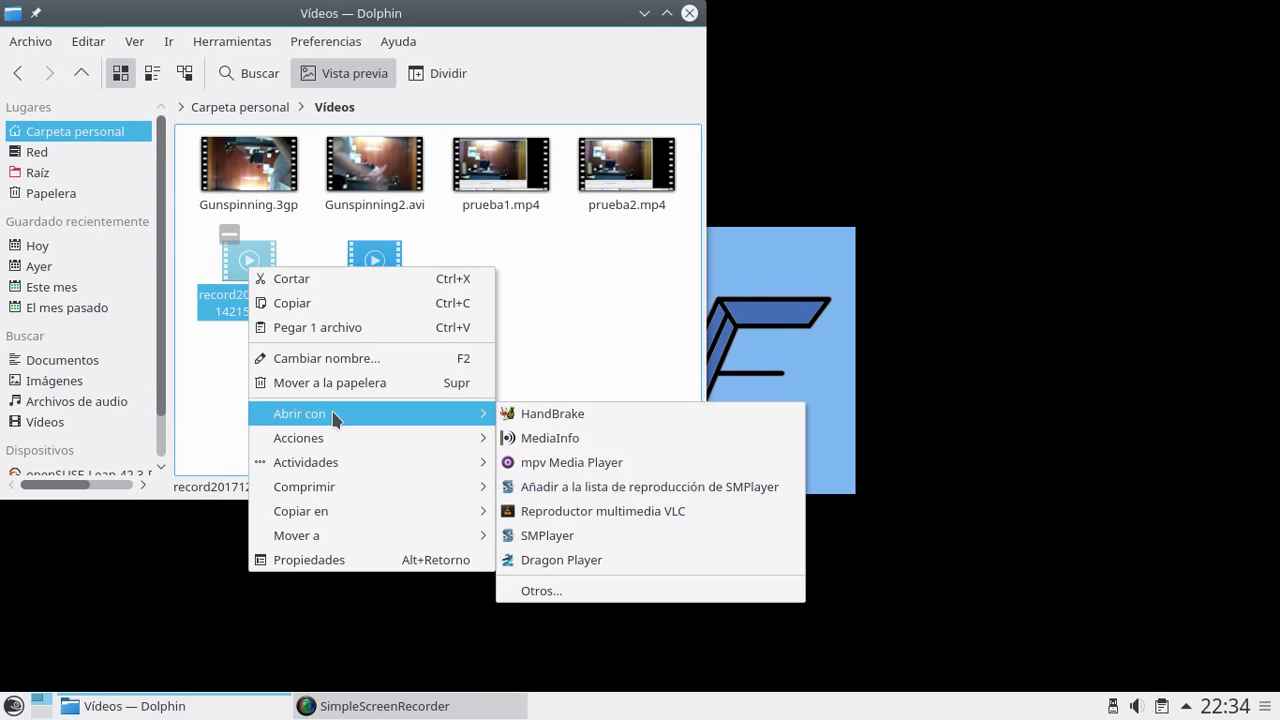
{"action": "left_click", "coordinate": [566, 591]}
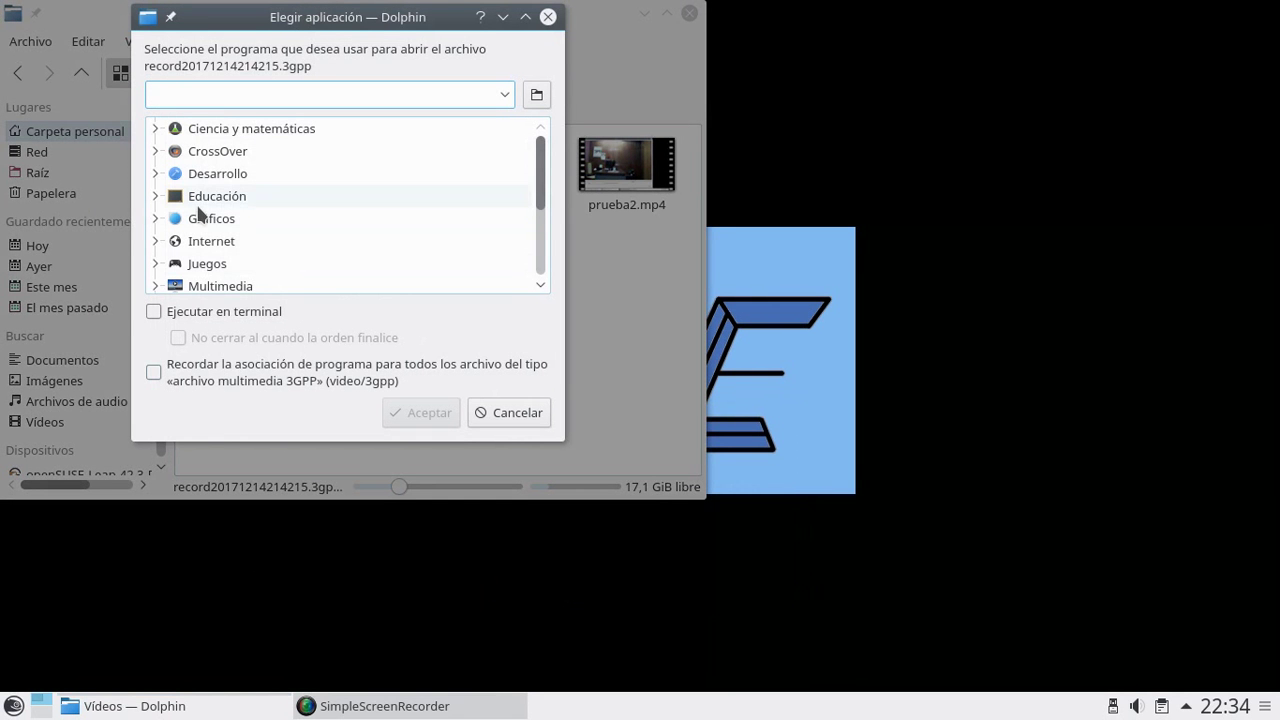
{"action": "left_click", "coordinate": [155, 284]}
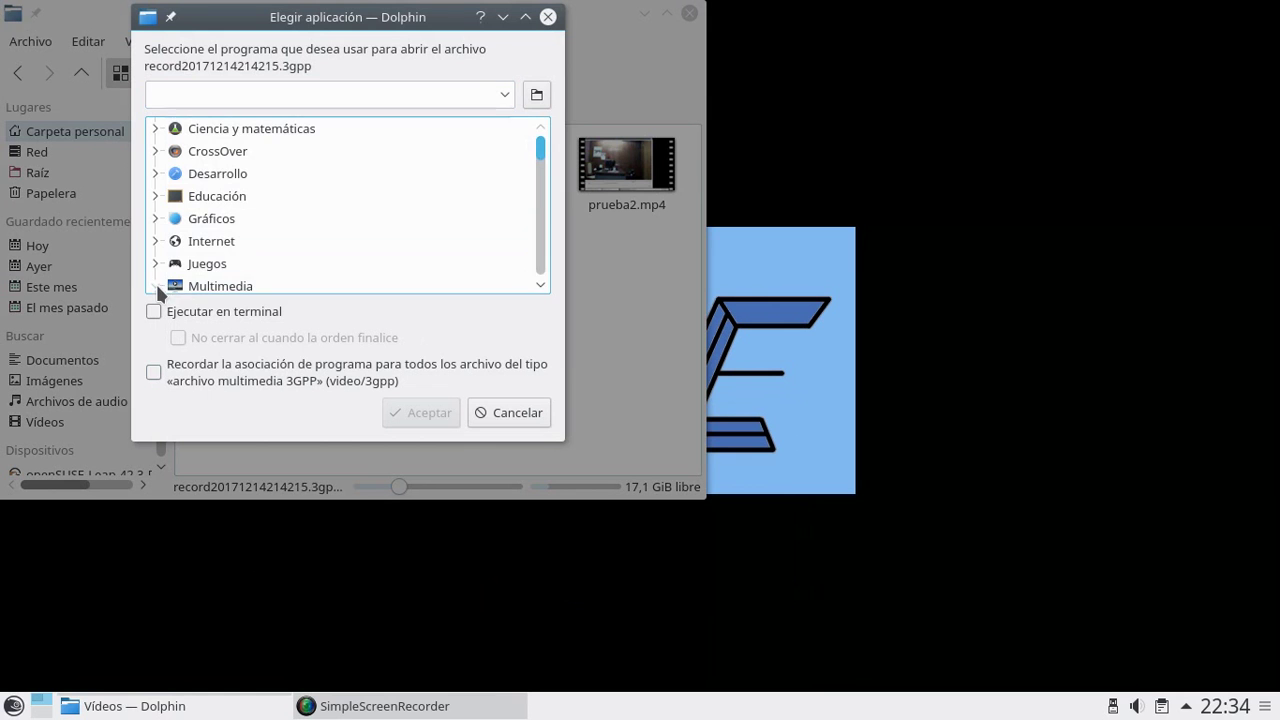
{"action": "left_click", "coordinate": [540, 284]}
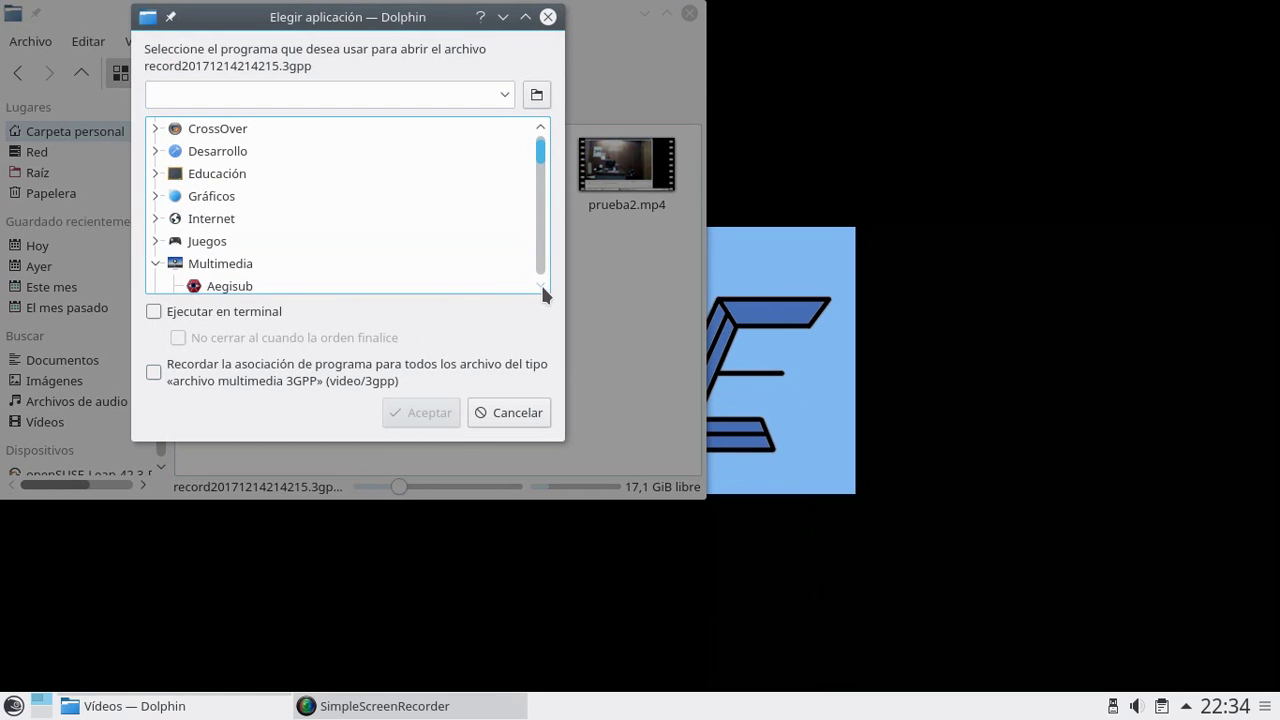
{"action": "left_click", "coordinate": [540, 284]}
{"action": "left_click", "coordinate": [540, 284]}
{"action": "left_click", "coordinate": [540, 284]}
{"action": "left_click", "coordinate": [540, 284]}
{"action": "left_click", "coordinate": [540, 284]}
{"action": "left_click", "coordinate": [540, 284]}
{"action": "left_click", "coordinate": [540, 285]}
{"action": "left_click", "coordinate": [540, 285]}
{"action": "left_click", "coordinate": [540, 285]}
{"action": "left_click", "coordinate": [540, 285]}
{"action": "left_click", "coordinate": [540, 285]}
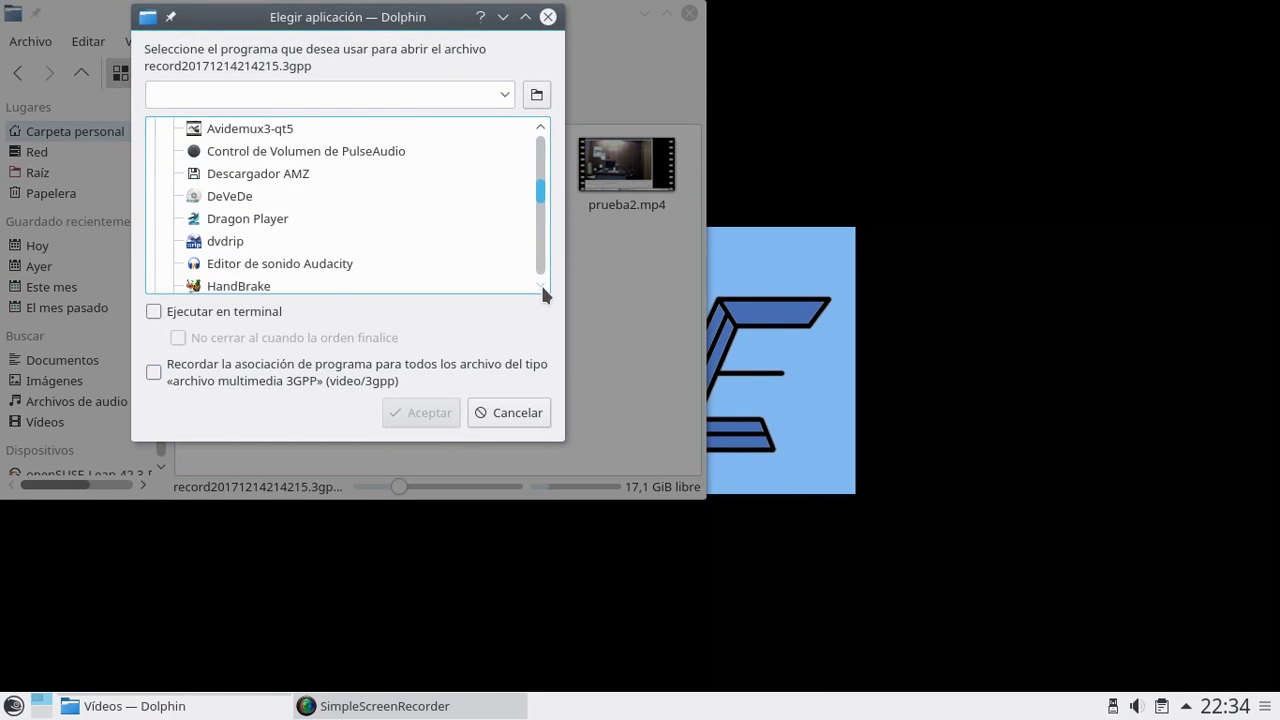
{"action": "left_click", "coordinate": [540, 285]}
{"action": "left_click", "coordinate": [293, 250]}
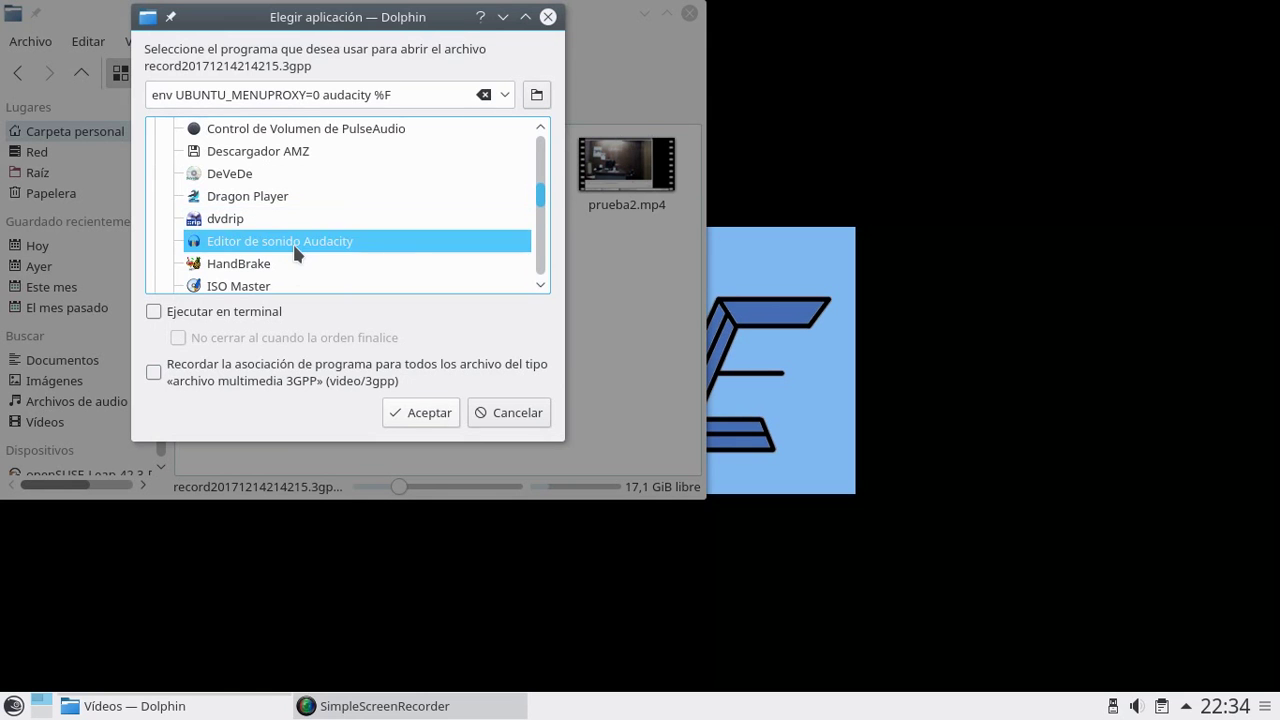
{"action": "left_click", "coordinate": [417, 411]}
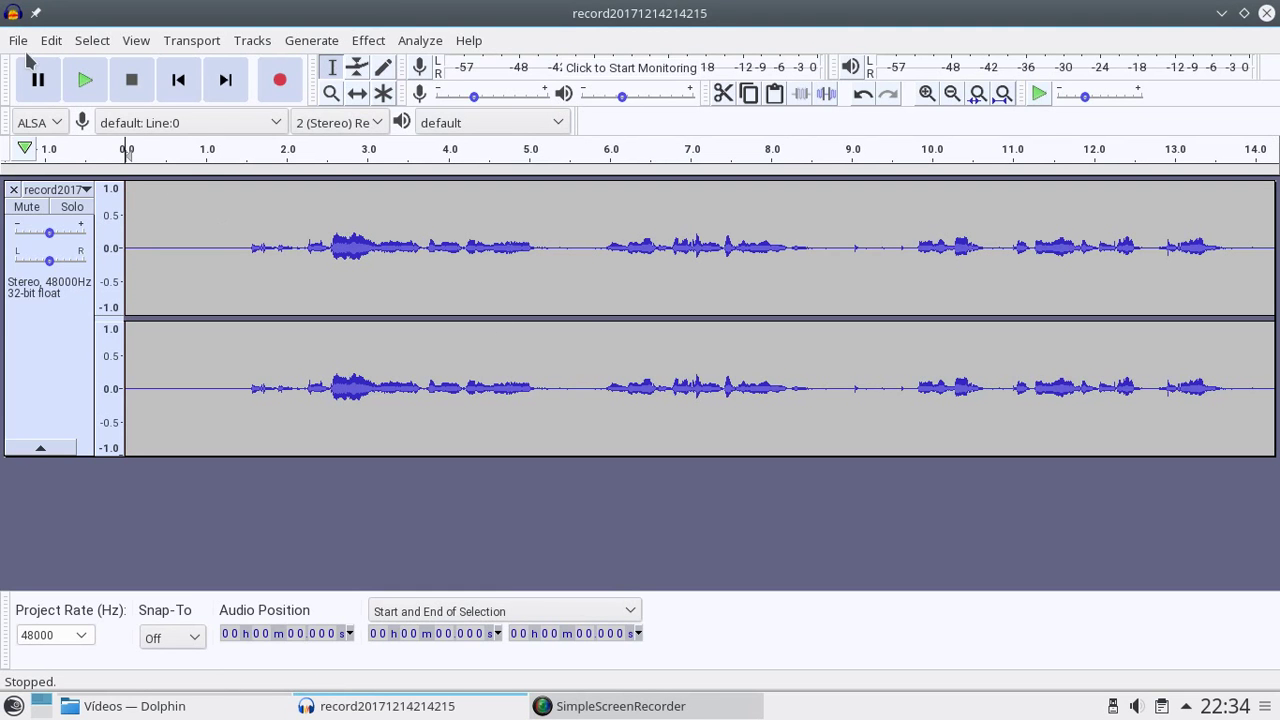
Step: Export the audio as record20171214214215.mp3 to the Vídeos folder at preset quality Standard, 170-210 kbps, leaving the metadata tags blank
{"action": "left_click", "coordinate": [19, 44]}
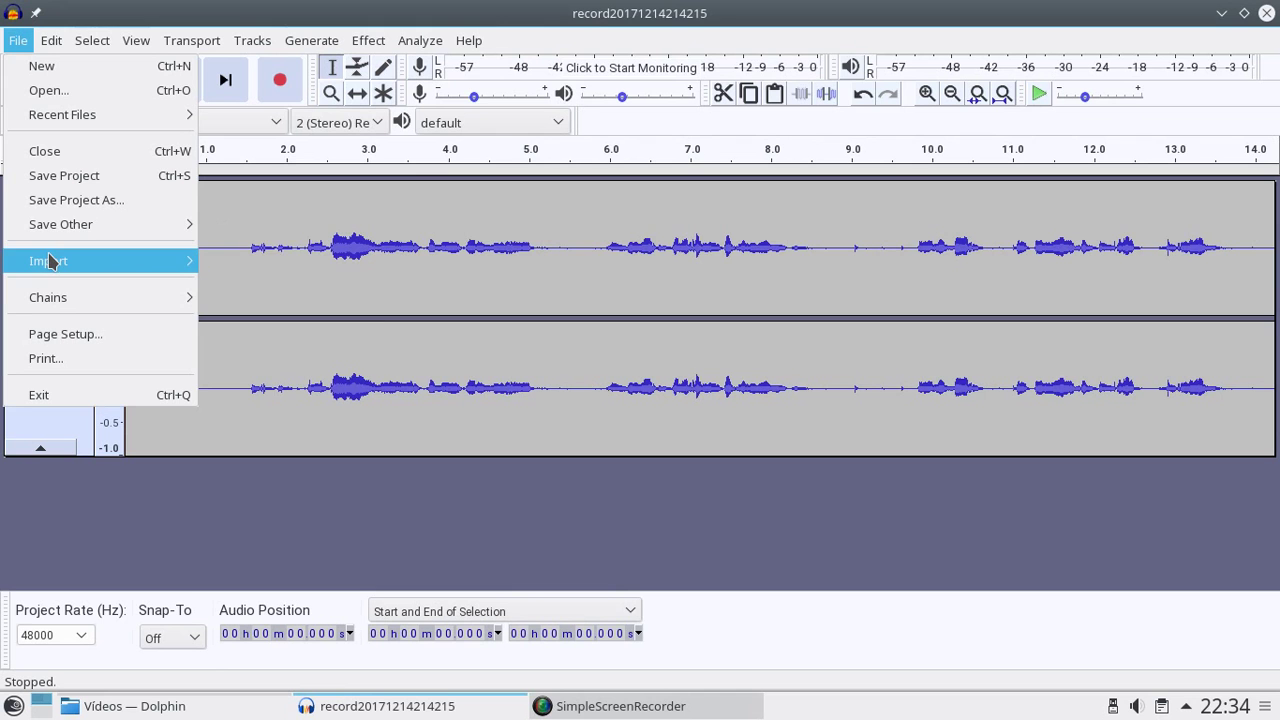
{"action": "mouse_move", "coordinate": [94, 228]}
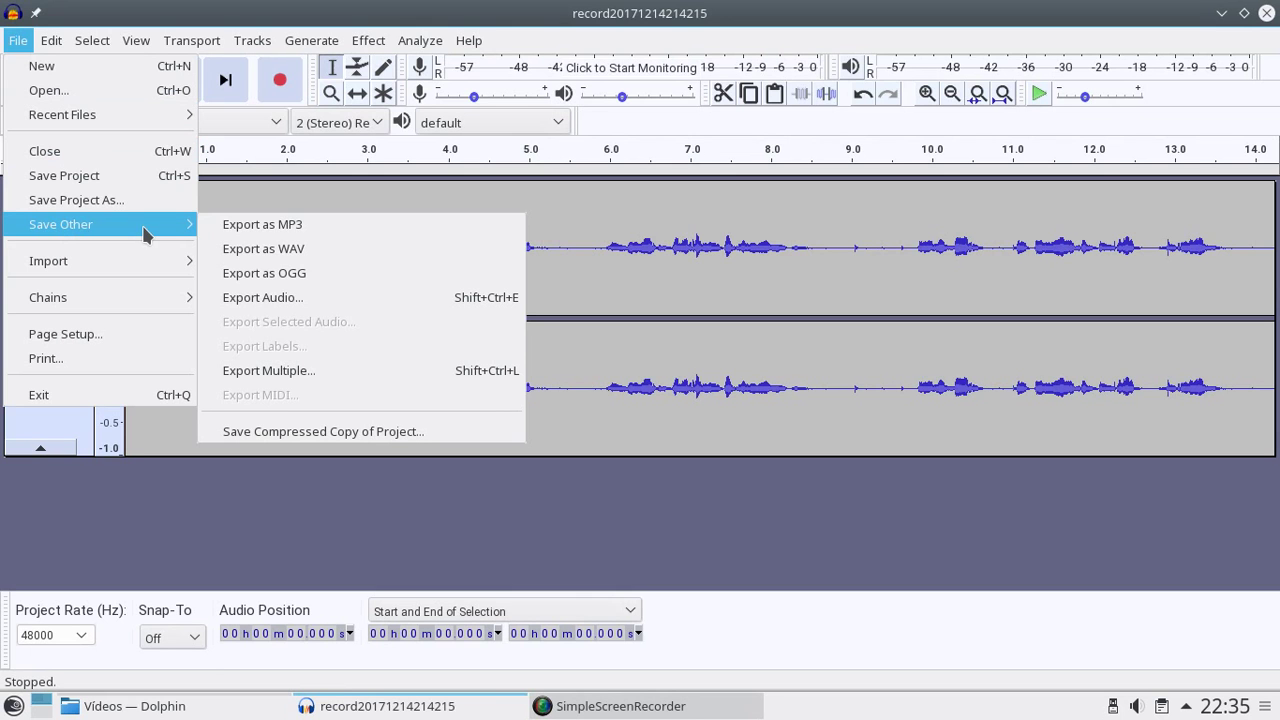
{"action": "left_click", "coordinate": [355, 231]}
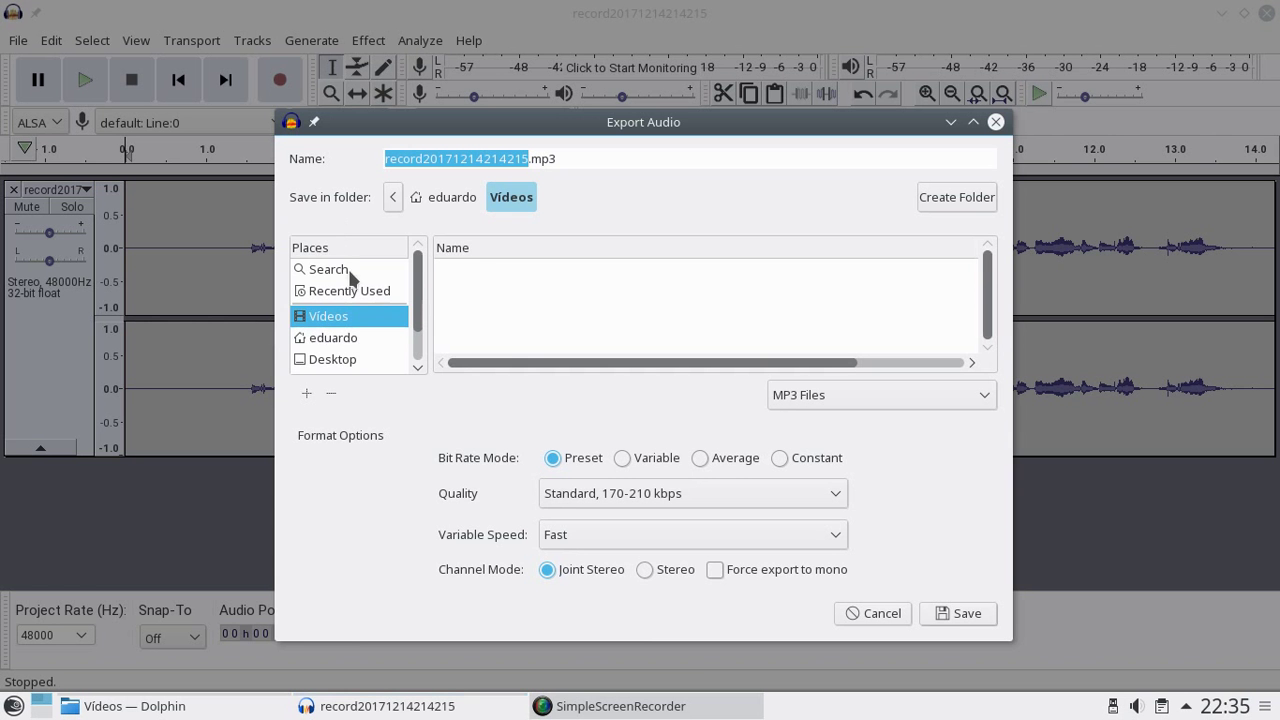
{"action": "left_click", "coordinate": [422, 158]}
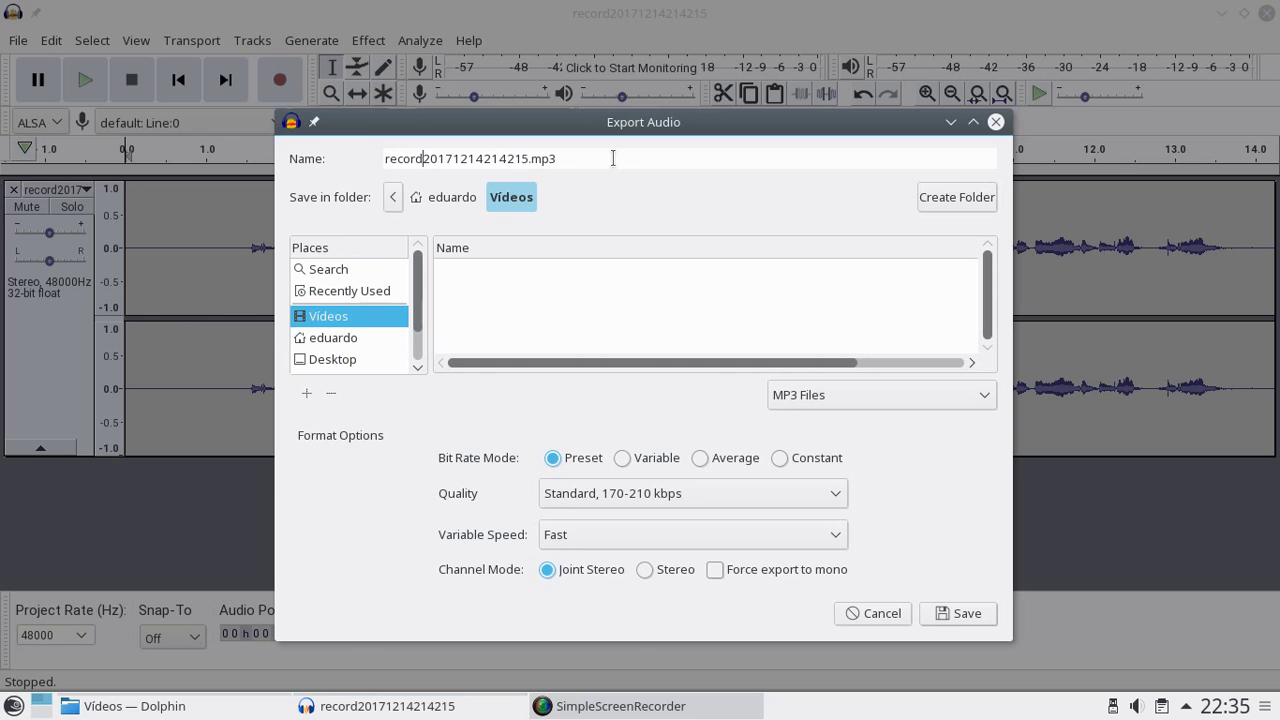
{"action": "left_click", "coordinate": [598, 158]}
{"action": "left_click", "coordinate": [609, 492]}
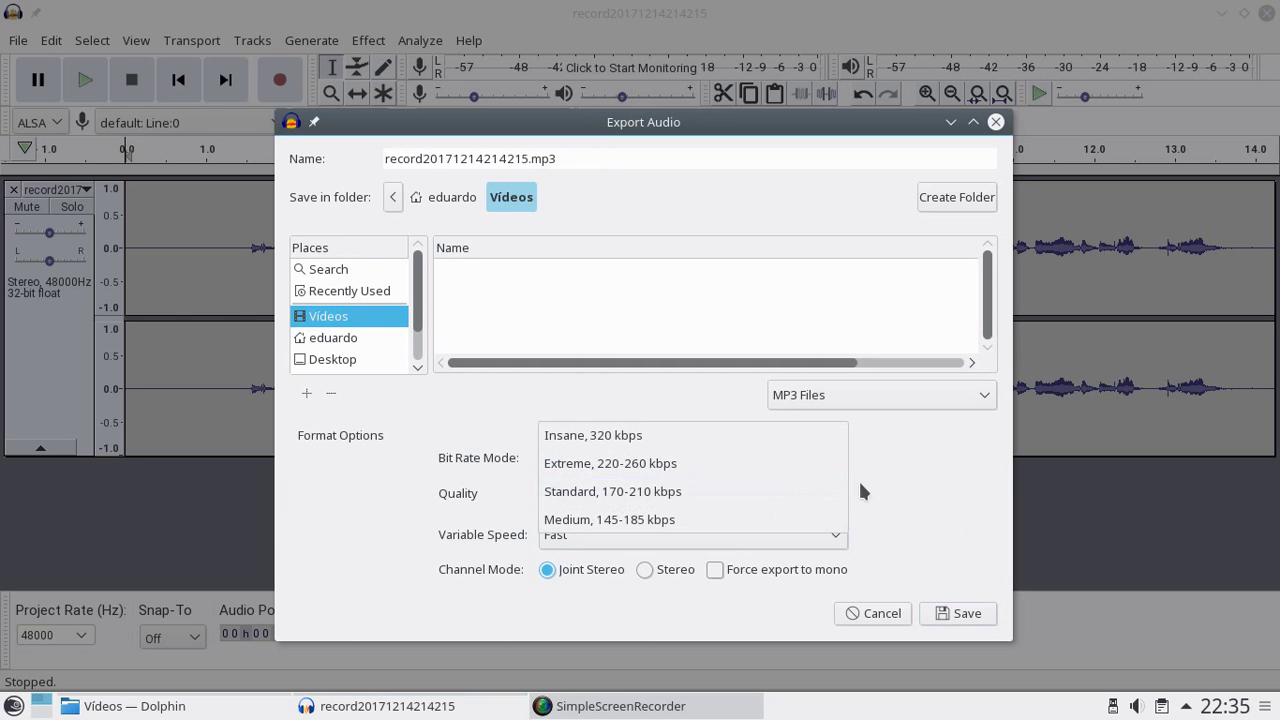
{"action": "left_click", "coordinate": [684, 494]}
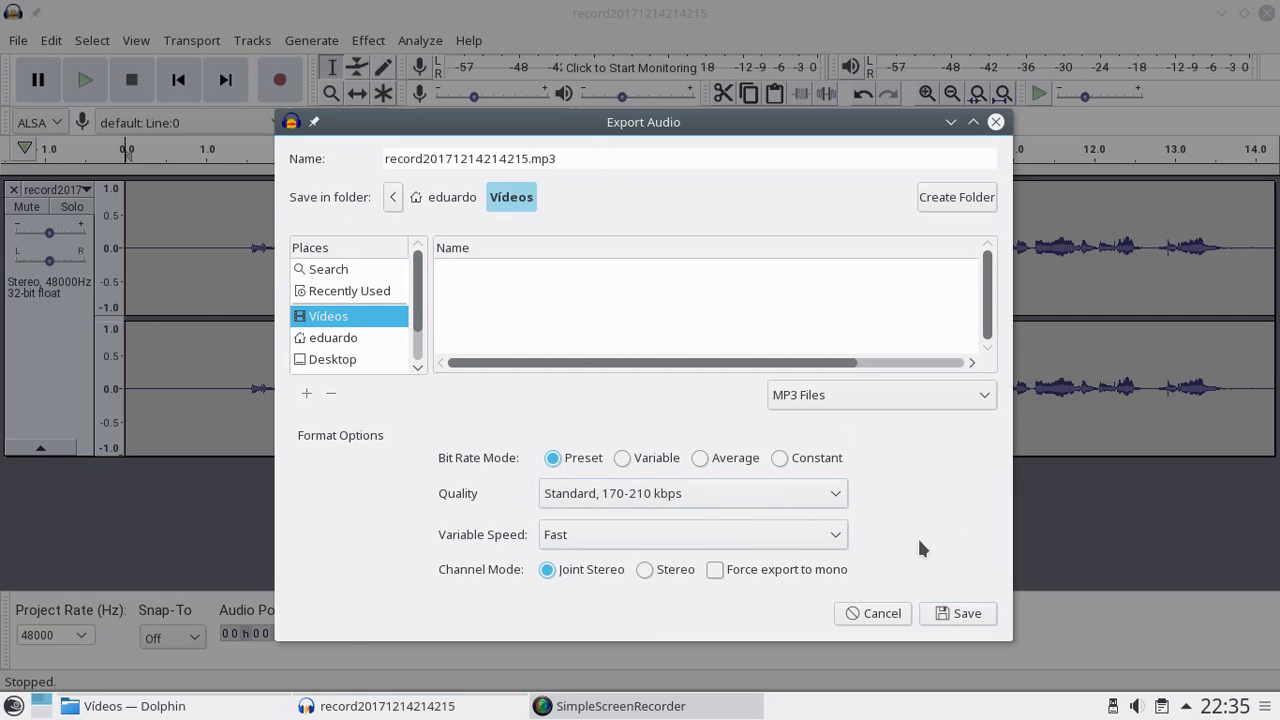
{"action": "left_click", "coordinate": [957, 617]}
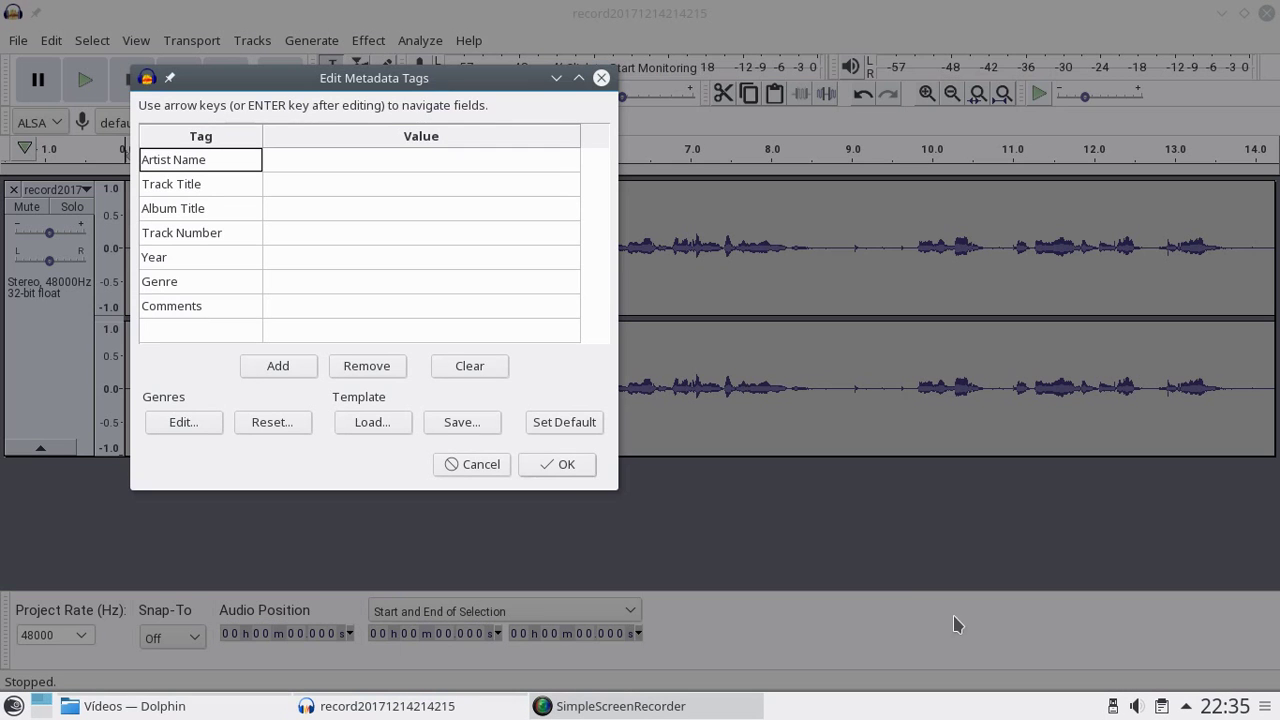
{"action": "left_click", "coordinate": [563, 466]}
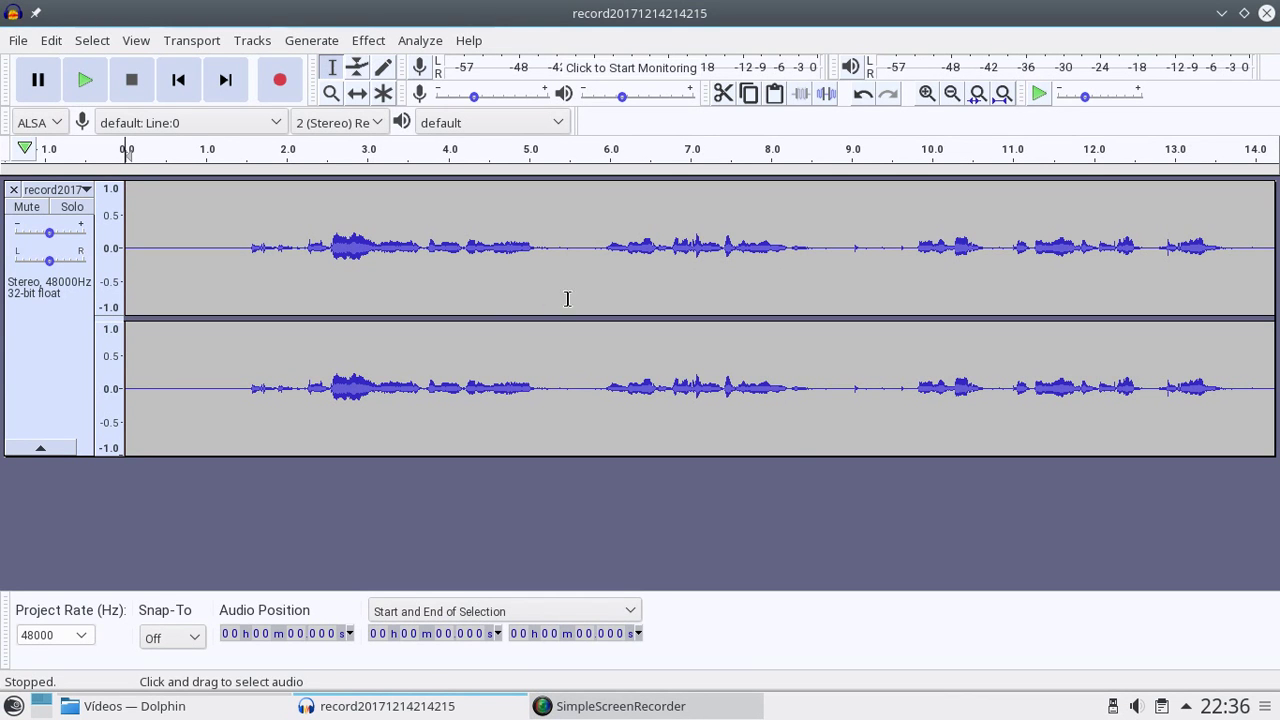
Step: Close Audacity without saving the project and clear the file selection in the Vídeos folder
{"action": "left_click", "coordinate": [1266, 20]}
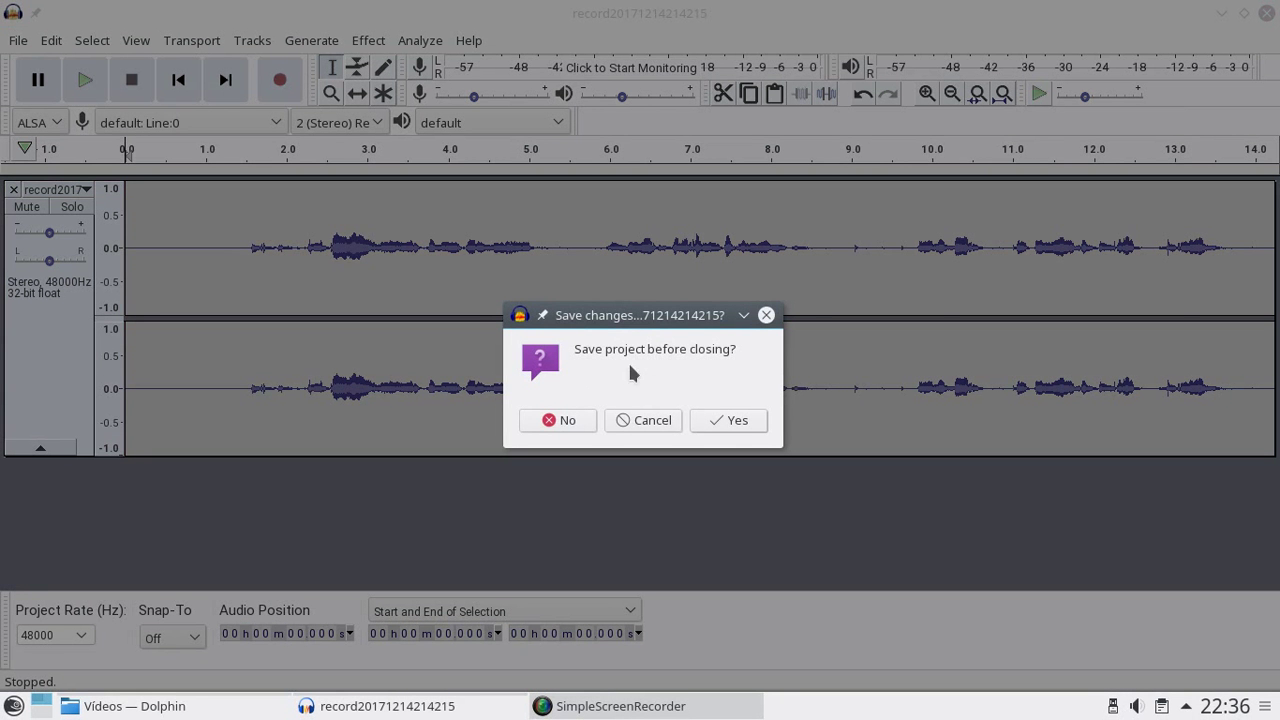
{"action": "left_click", "coordinate": [553, 421]}
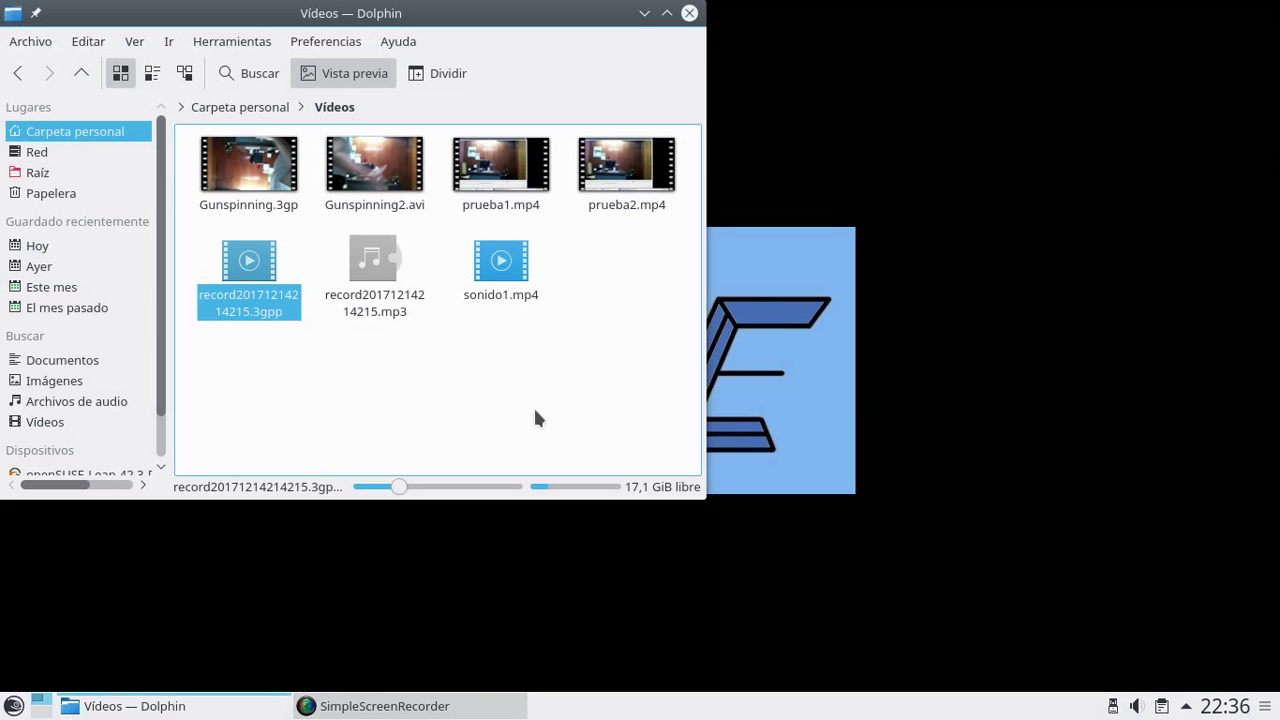
{"action": "left_click", "coordinate": [505, 390]}
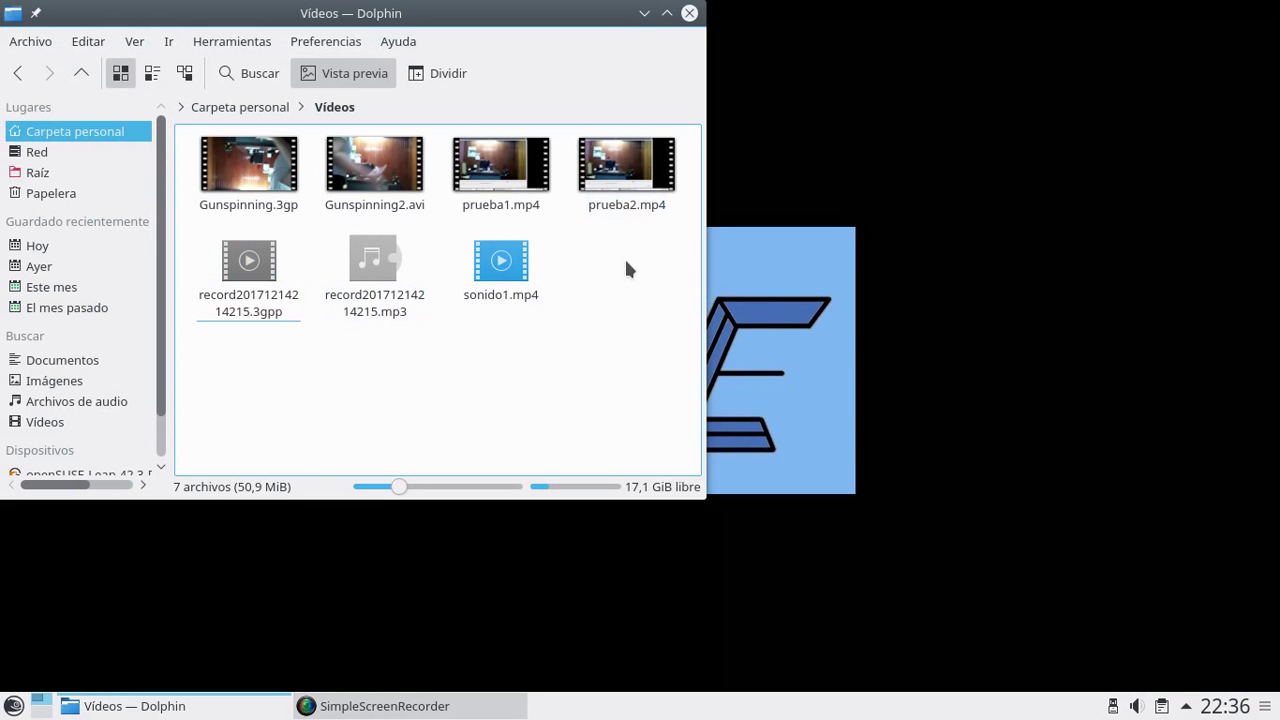
Step: Open prueba2.mp4 from the Vídeos folder with Avidemux3-qt5
{"action": "right_click", "coordinate": [616, 190]}
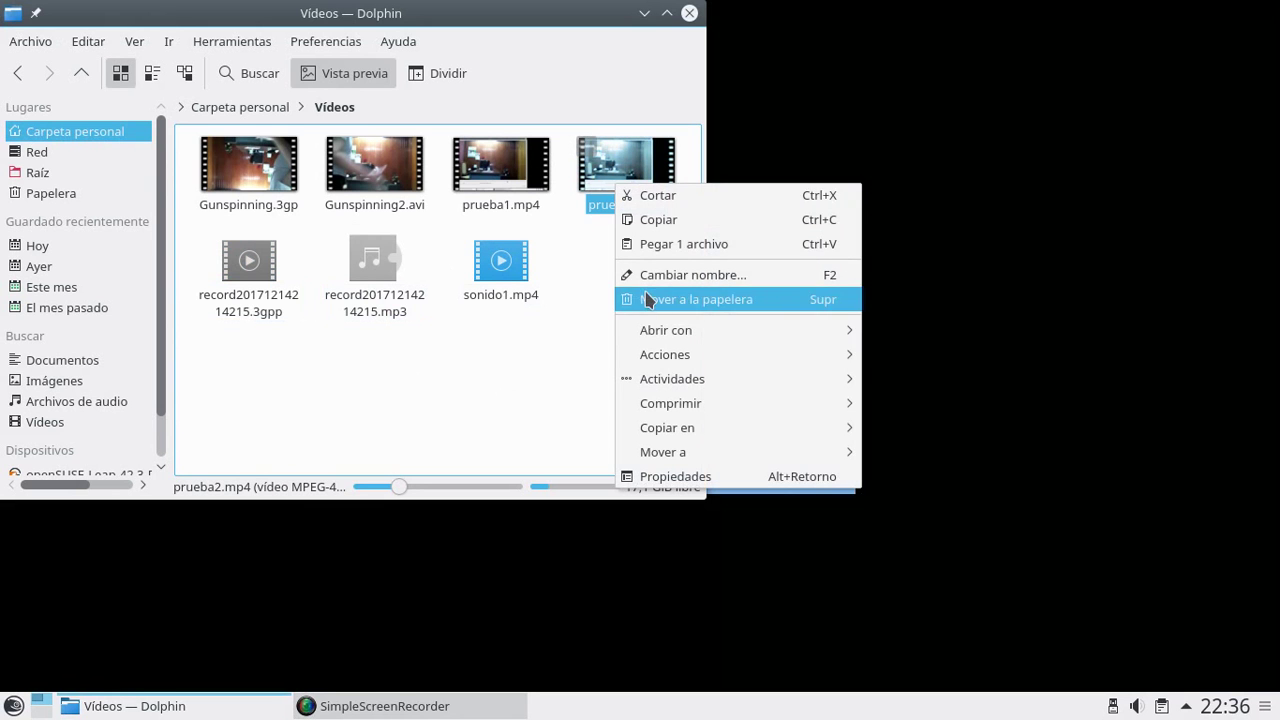
{"action": "mouse_move", "coordinate": [680, 329]}
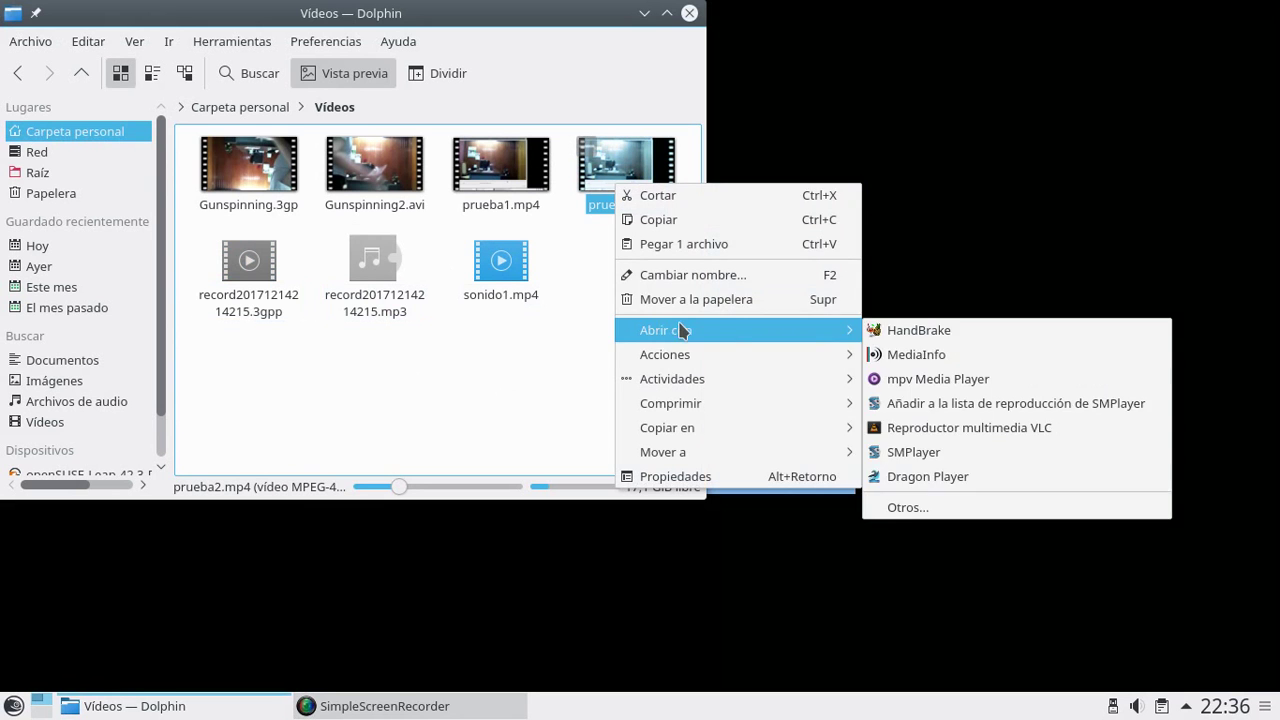
{"action": "left_click", "coordinate": [946, 506]}
{"action": "scroll", "coordinate": [257, 226], "scroll_direction": "down", "scroll_amount": 2}
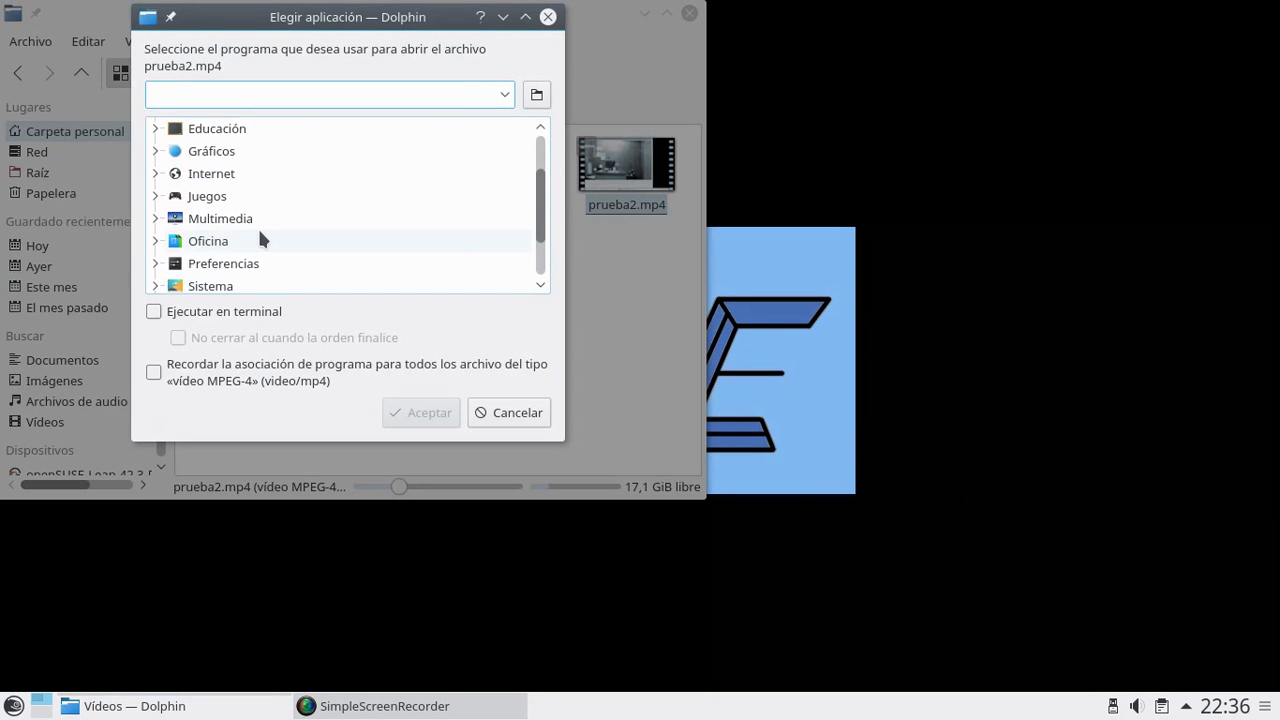
{"action": "left_click", "coordinate": [156, 152]}
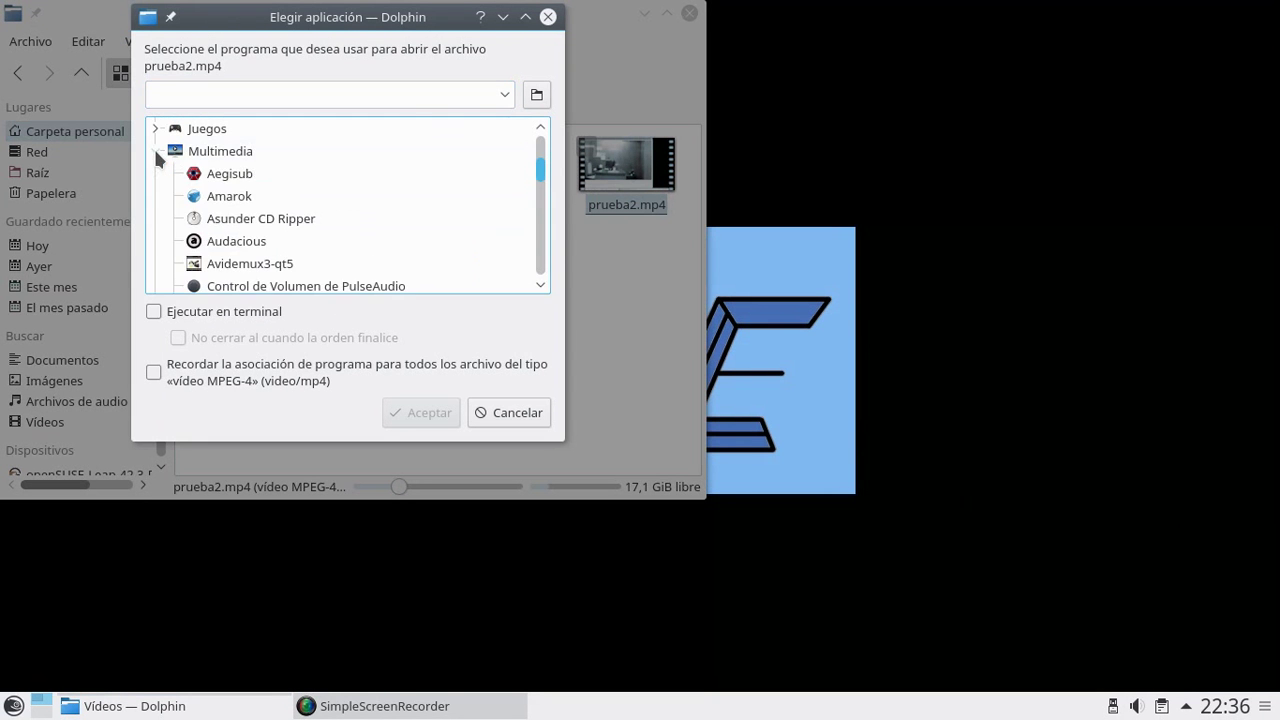
{"action": "left_click", "coordinate": [238, 266]}
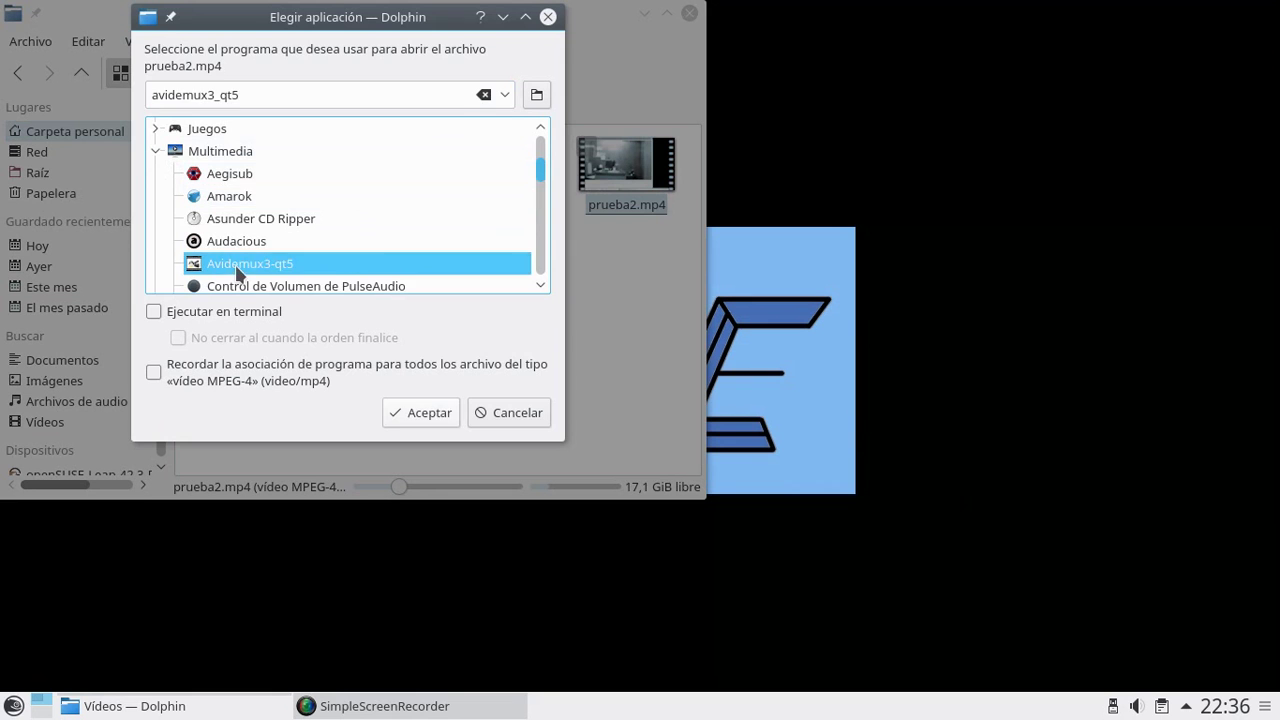
{"action": "left_click", "coordinate": [429, 413]}
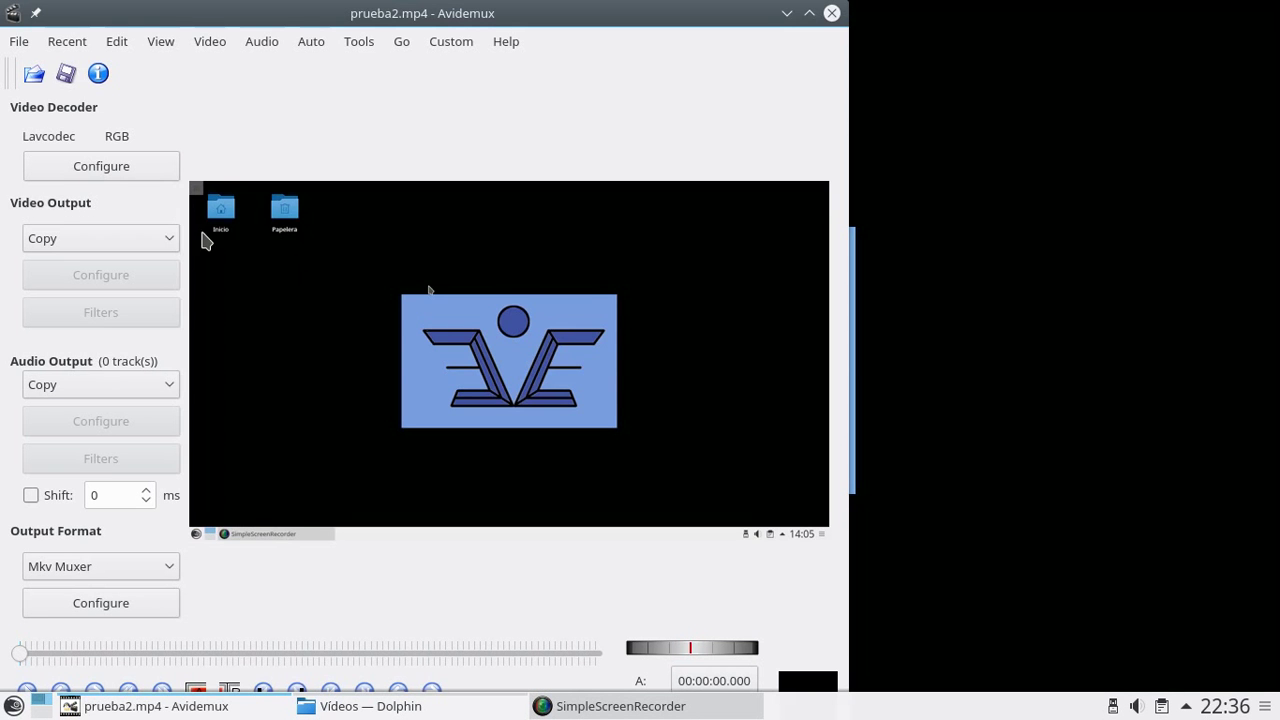
Step: Set the video output to Mpeg4 ASP (xvid4) and the output format to AVI Muxer, adding no video filters
{"action": "left_click", "coordinate": [147, 240]}
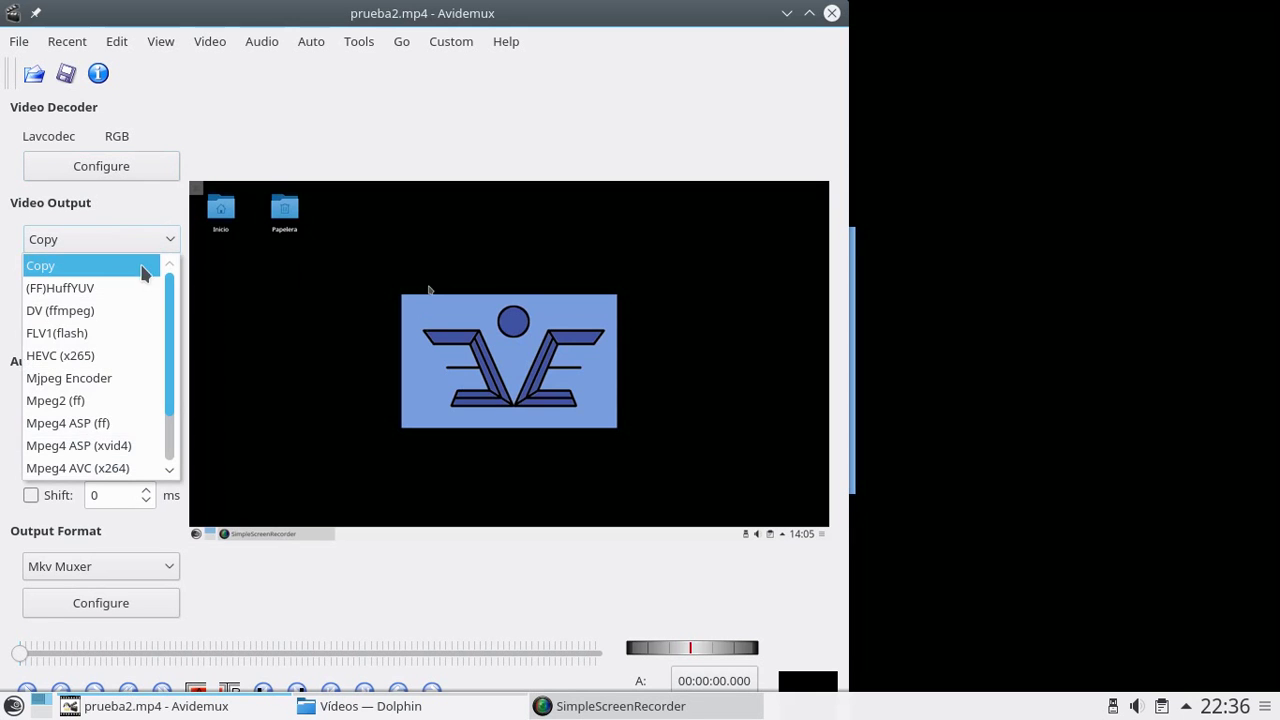
{"action": "left_click", "coordinate": [120, 445]}
{"action": "left_click", "coordinate": [139, 318]}
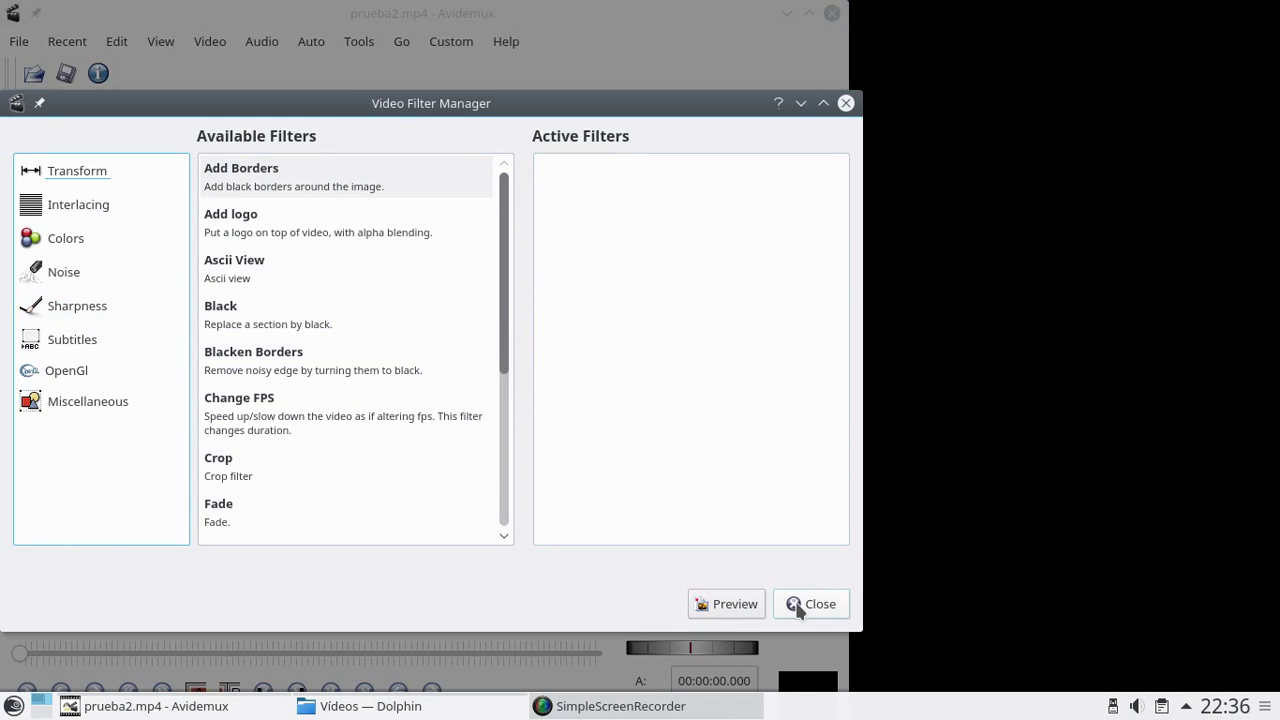
{"action": "left_click", "coordinate": [800, 604]}
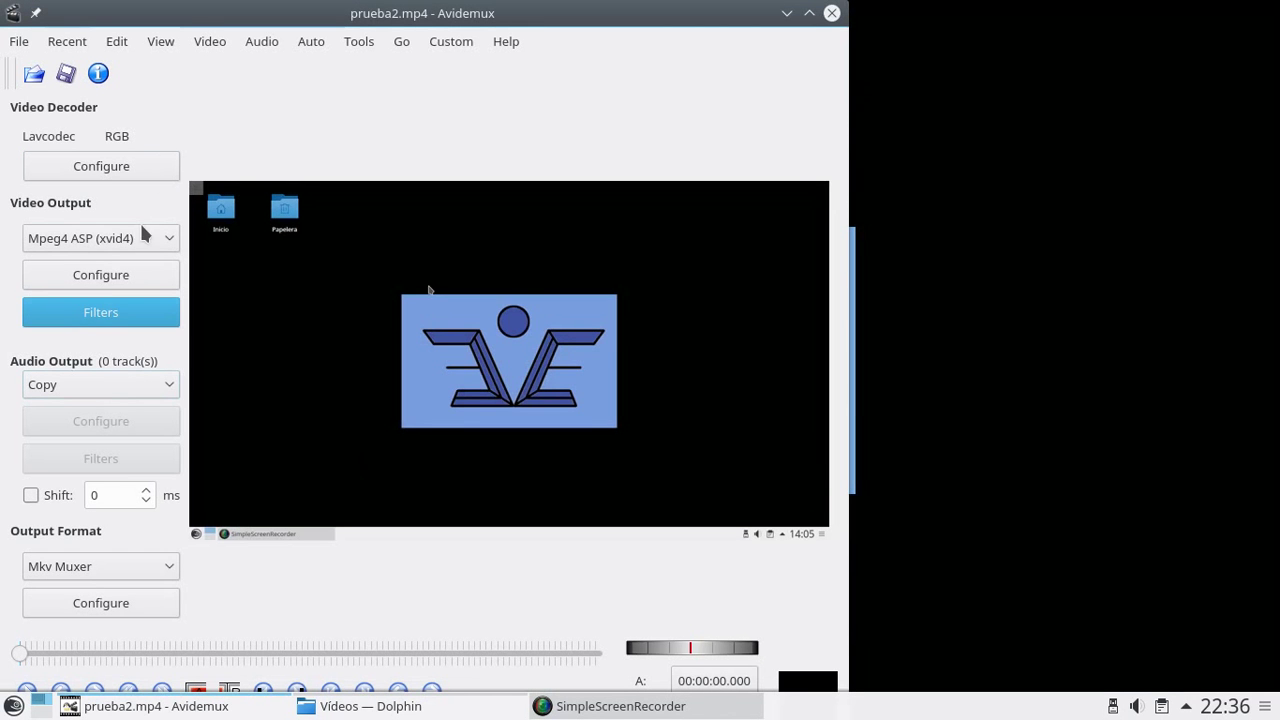
{"action": "left_click", "coordinate": [108, 566]}
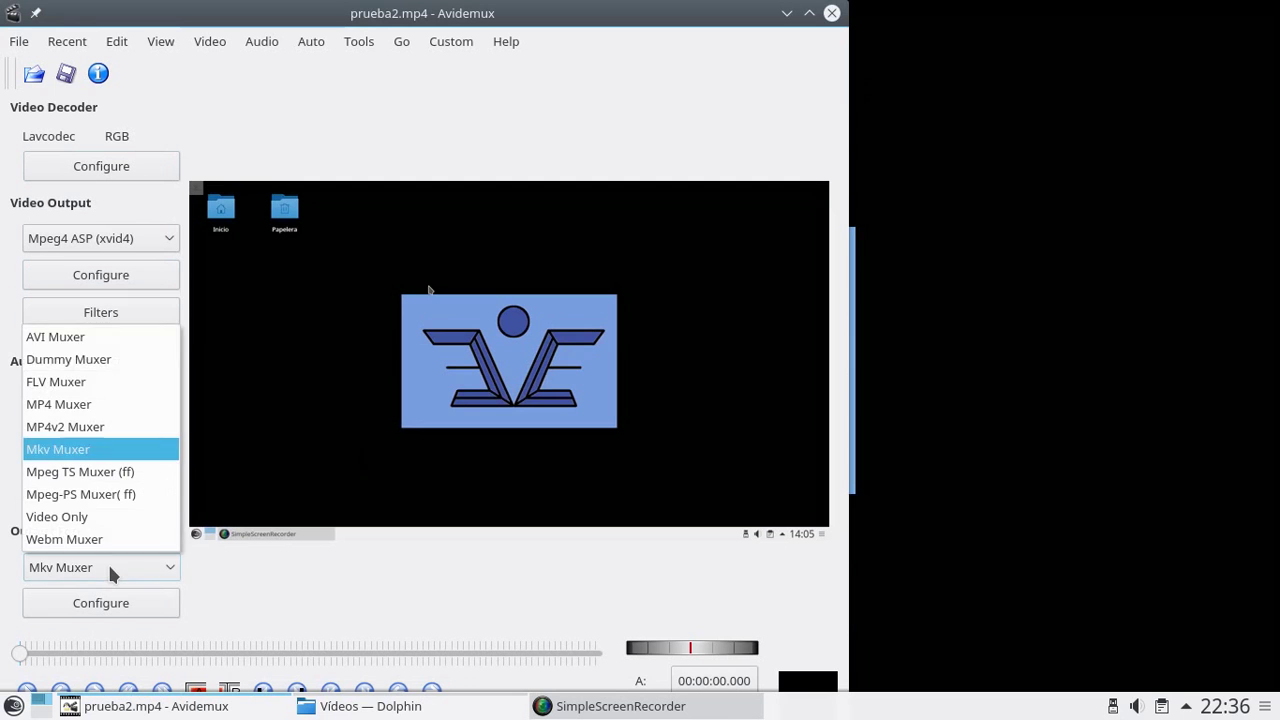
{"action": "left_click", "coordinate": [85, 345]}
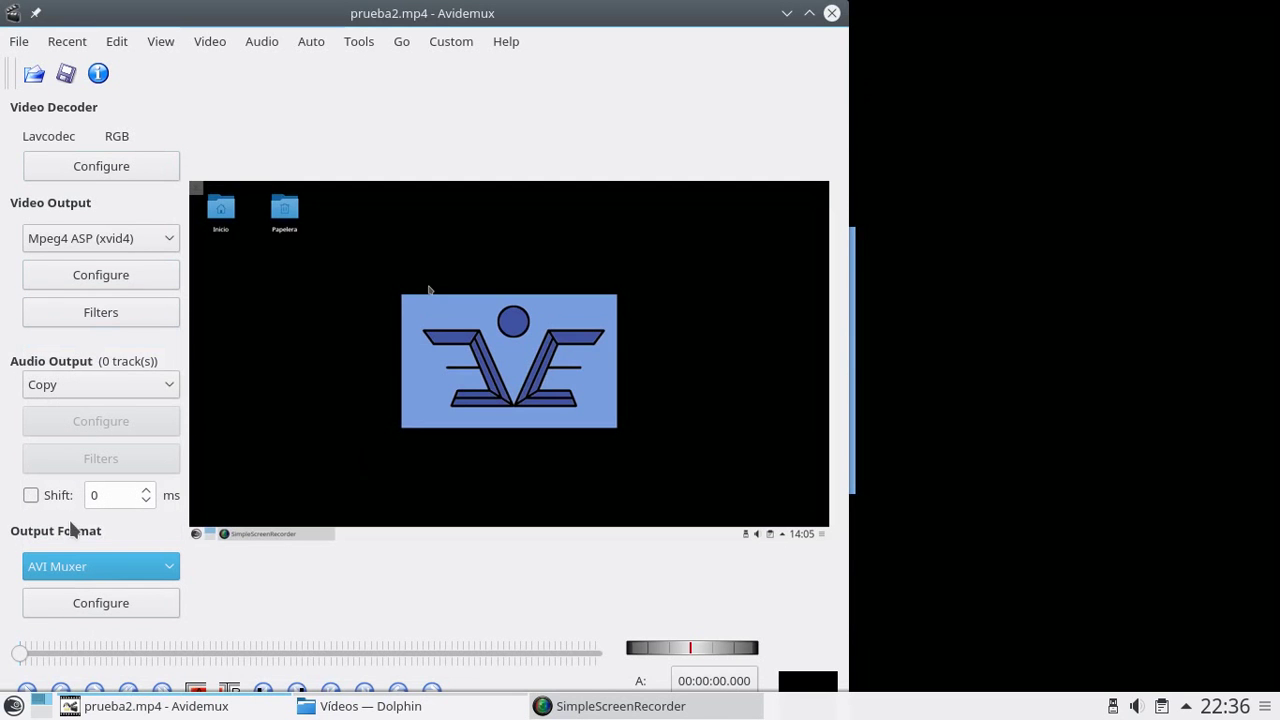
Step: Enable audio Track 1 and add record20171214214215.mp3 from the Vídeos folder as its source
{"action": "left_click", "coordinate": [262, 42]}
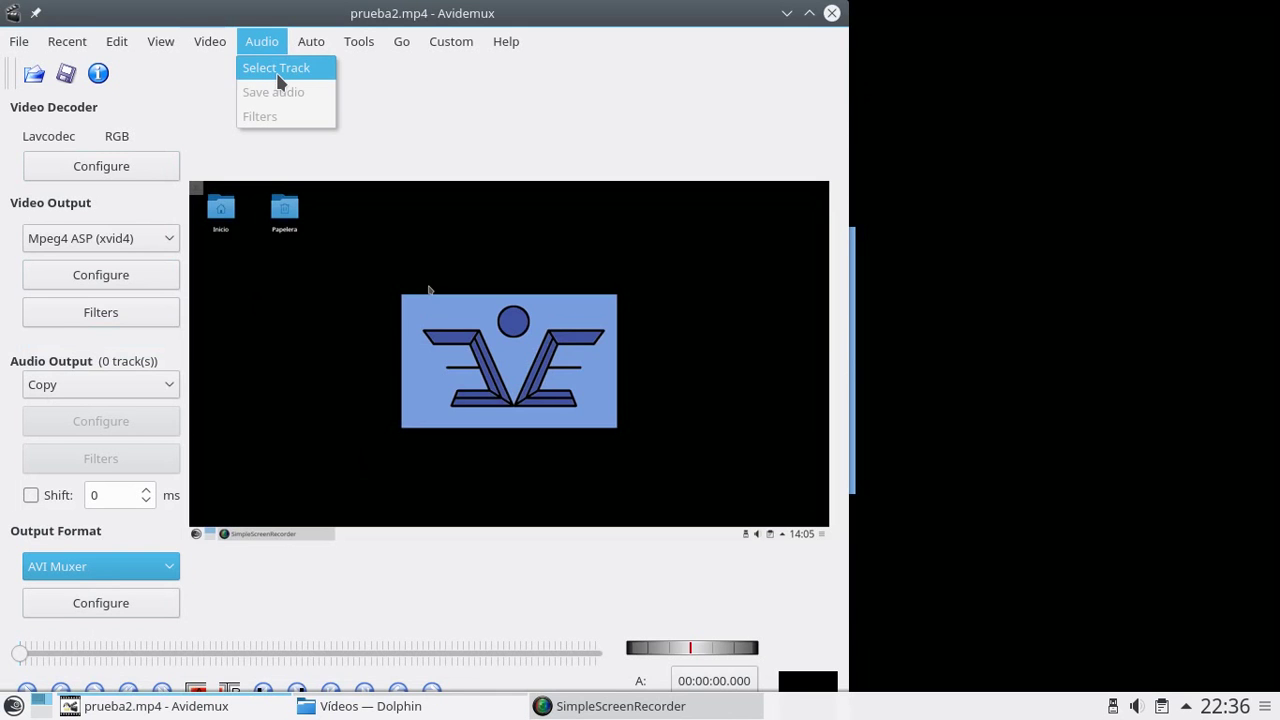
{"action": "left_click", "coordinate": [277, 74]}
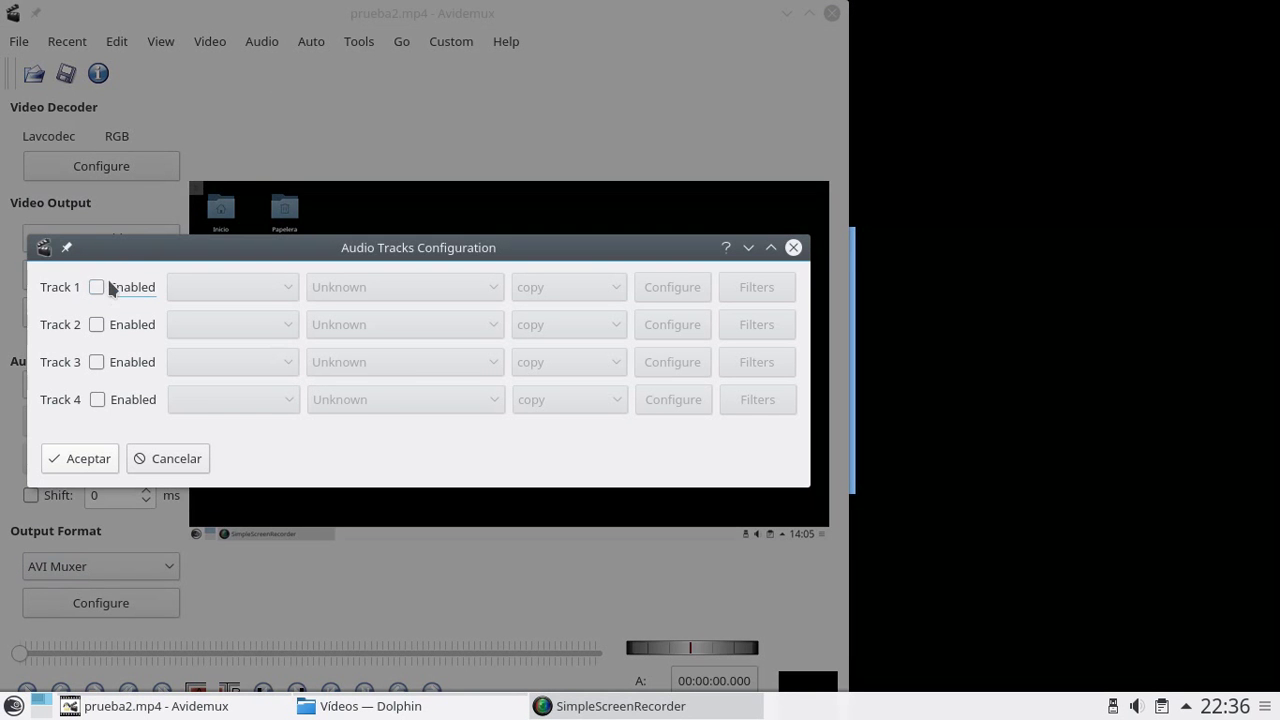
{"action": "left_click", "coordinate": [96, 288]}
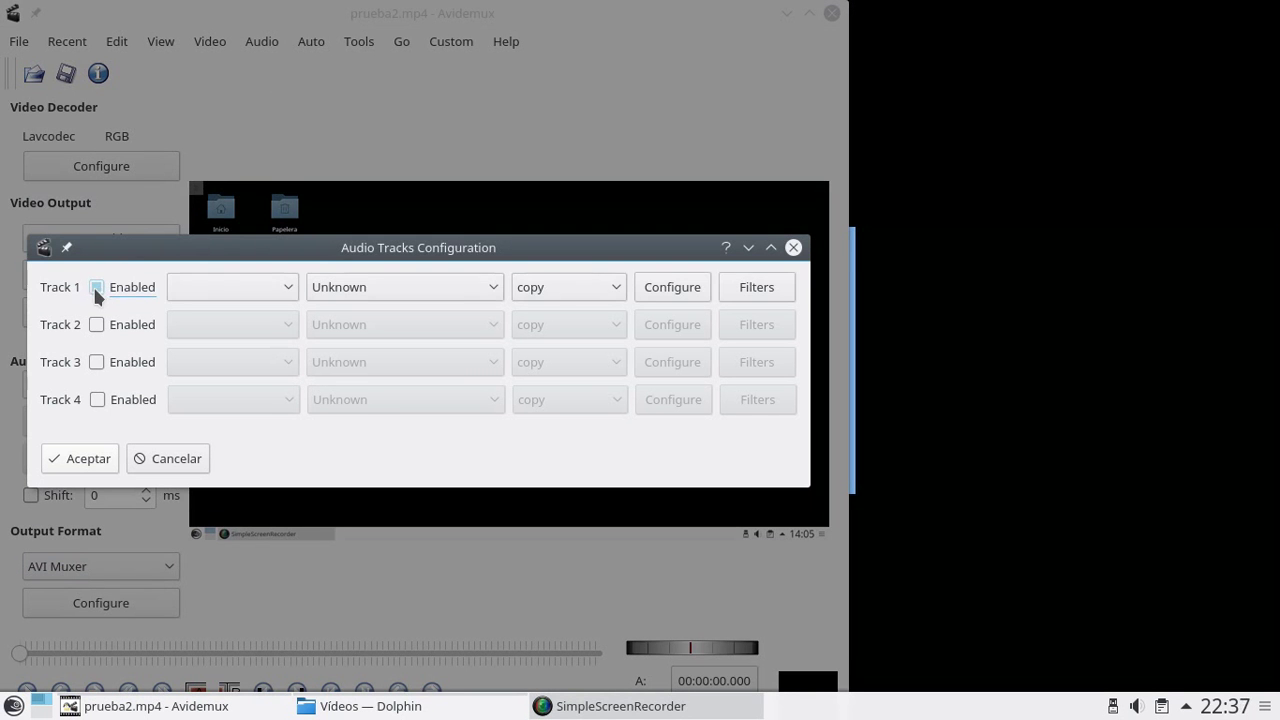
{"action": "left_click", "coordinate": [240, 290]}
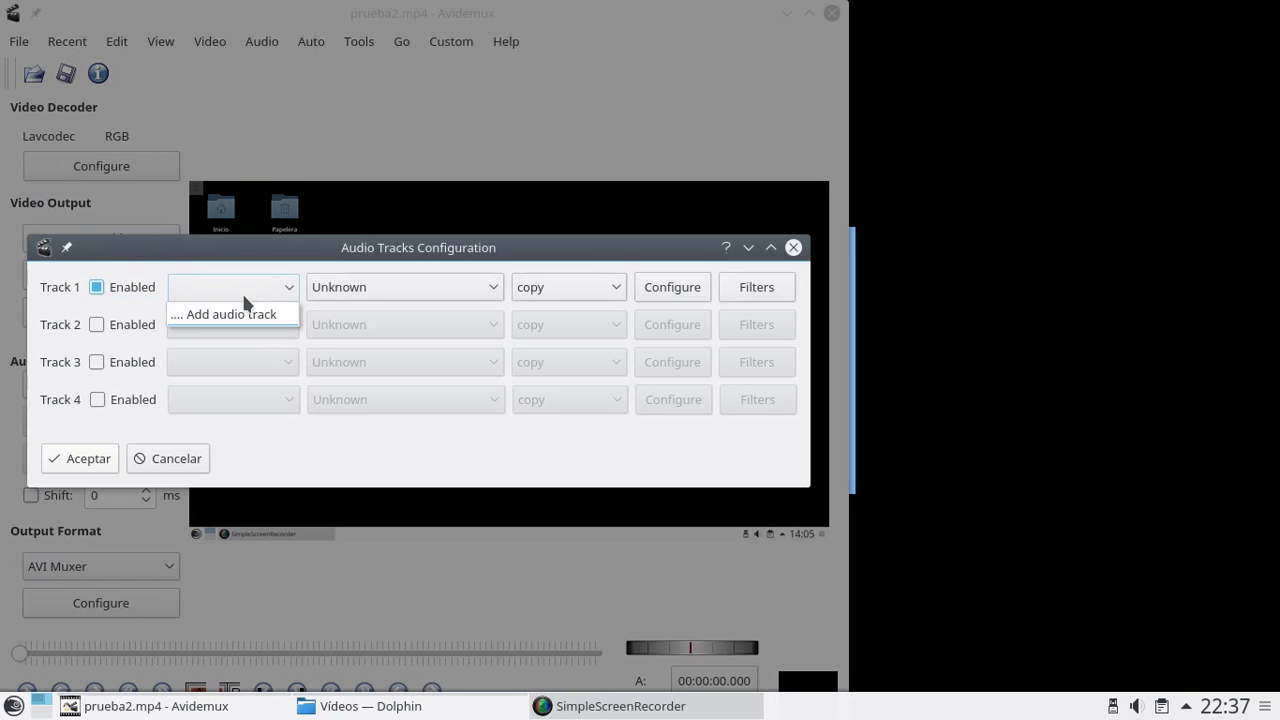
{"action": "left_click", "coordinate": [287, 324]}
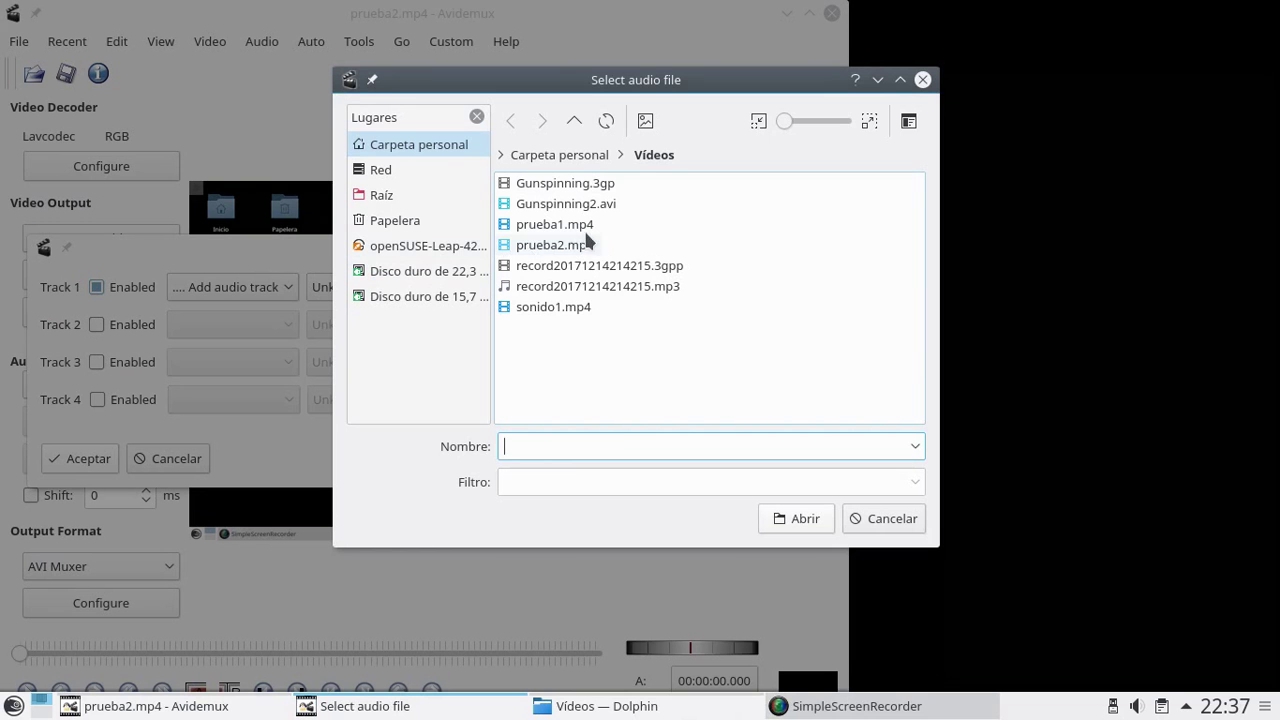
{"action": "double_click", "coordinate": [638, 288]}
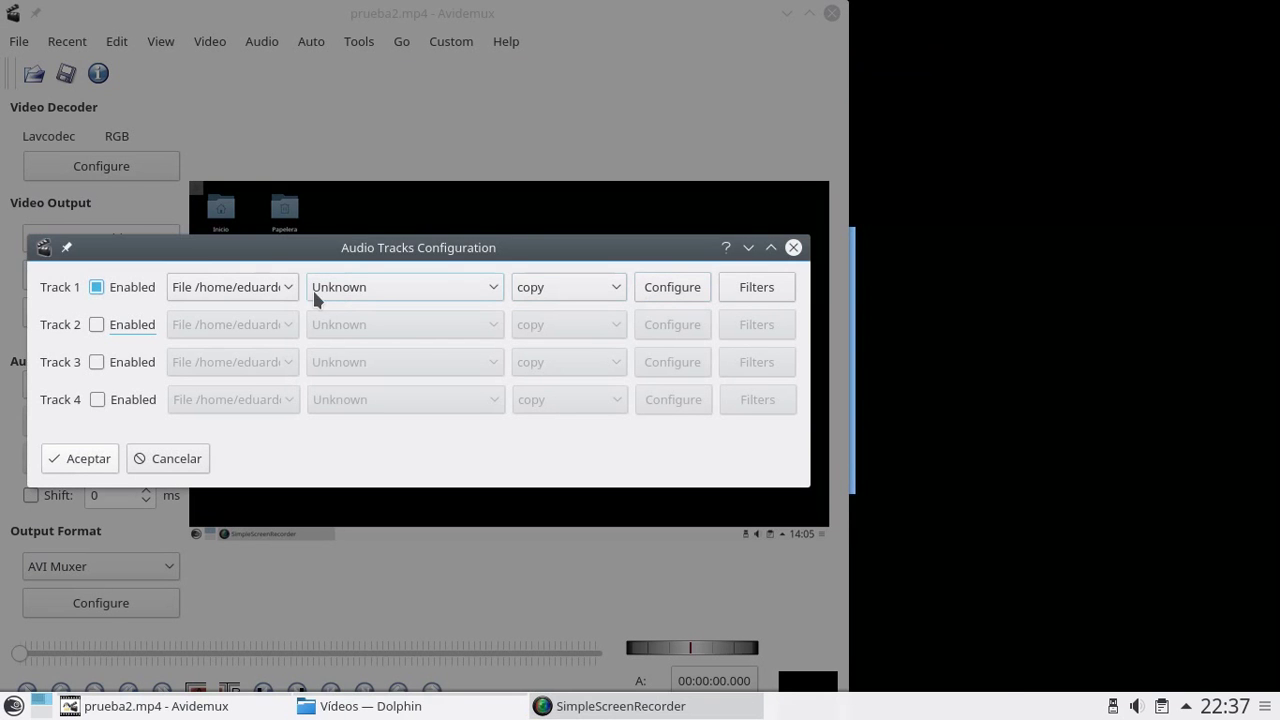
{"action": "left_click", "coordinate": [491, 289]}
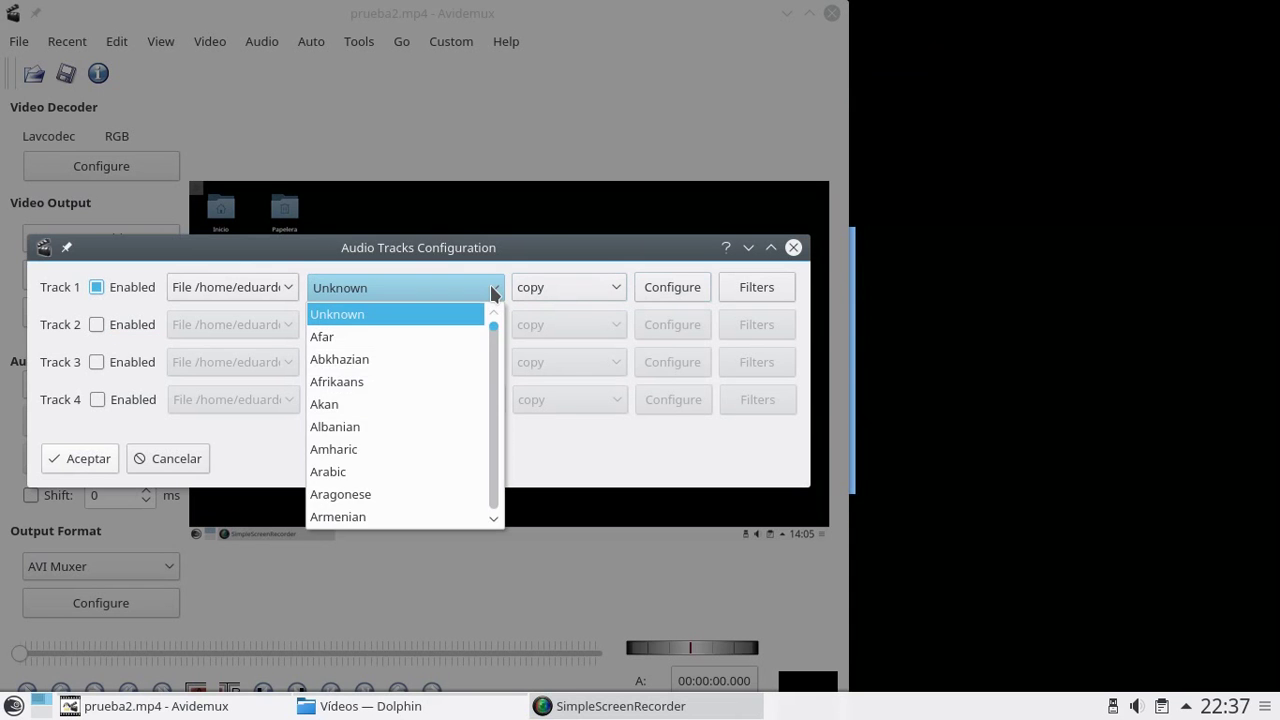
{"action": "left_click", "coordinate": [491, 289]}
{"action": "left_click", "coordinate": [494, 290]}
{"action": "left_click", "coordinate": [494, 290]}
Step: Set Track 1's codec to MP3 (lame) and accept its configuration with CBR mode, bitrate 128 and quality 2
{"action": "left_click", "coordinate": [618, 288]}
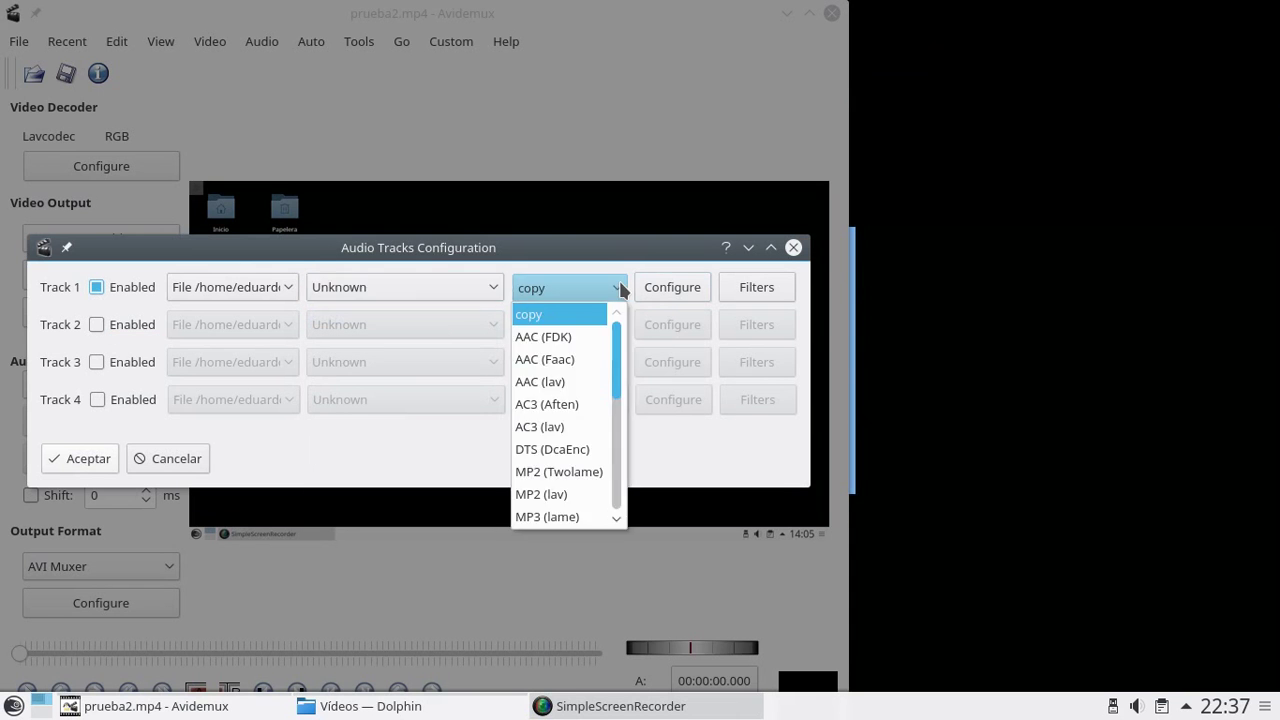
{"action": "left_click", "coordinate": [565, 517]}
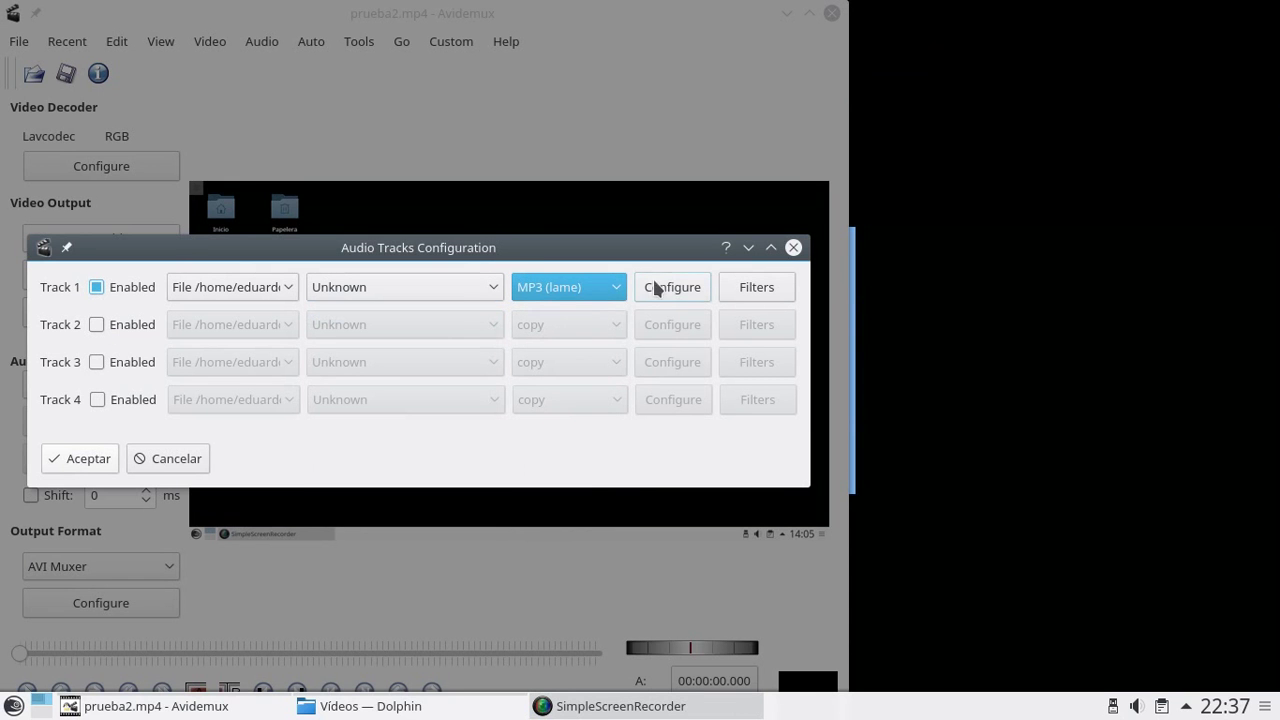
{"action": "left_click", "coordinate": [677, 290]}
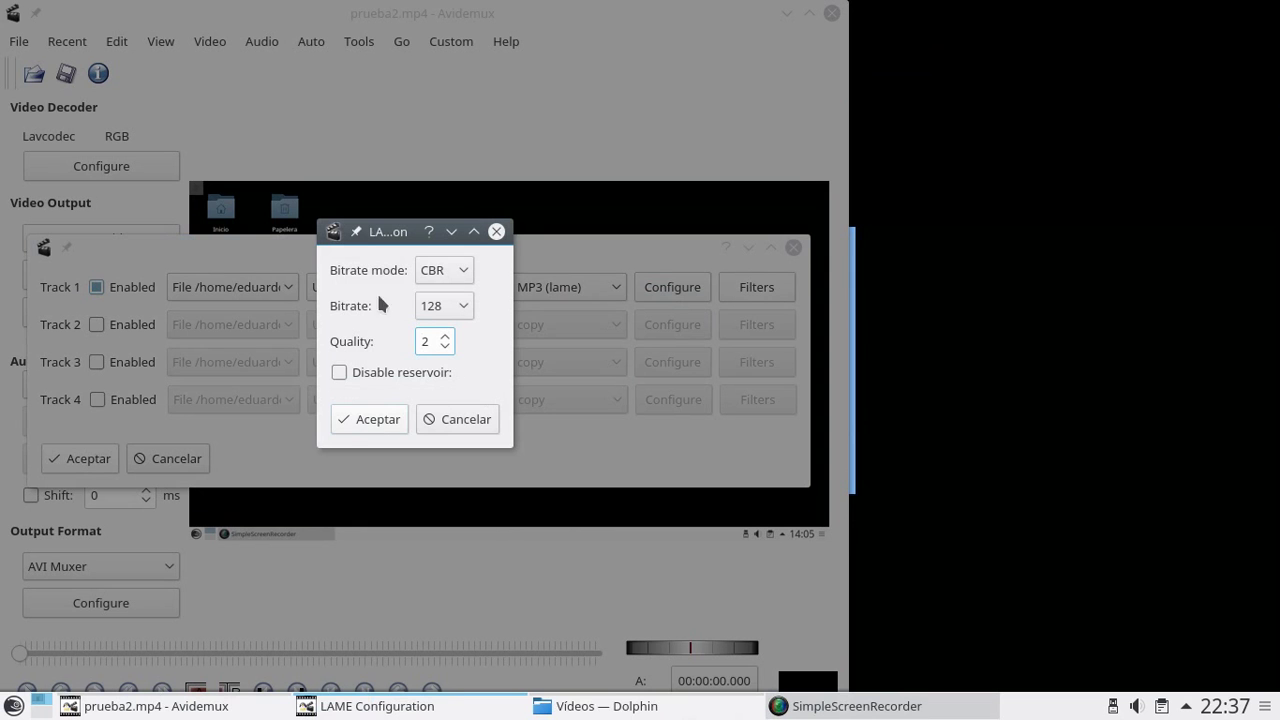
{"action": "left_click", "coordinate": [392, 424]}
Step: Enable the Stereo Remix filter for Track 1 and accept the audio tracks configuration
{"action": "left_click", "coordinate": [757, 288]}
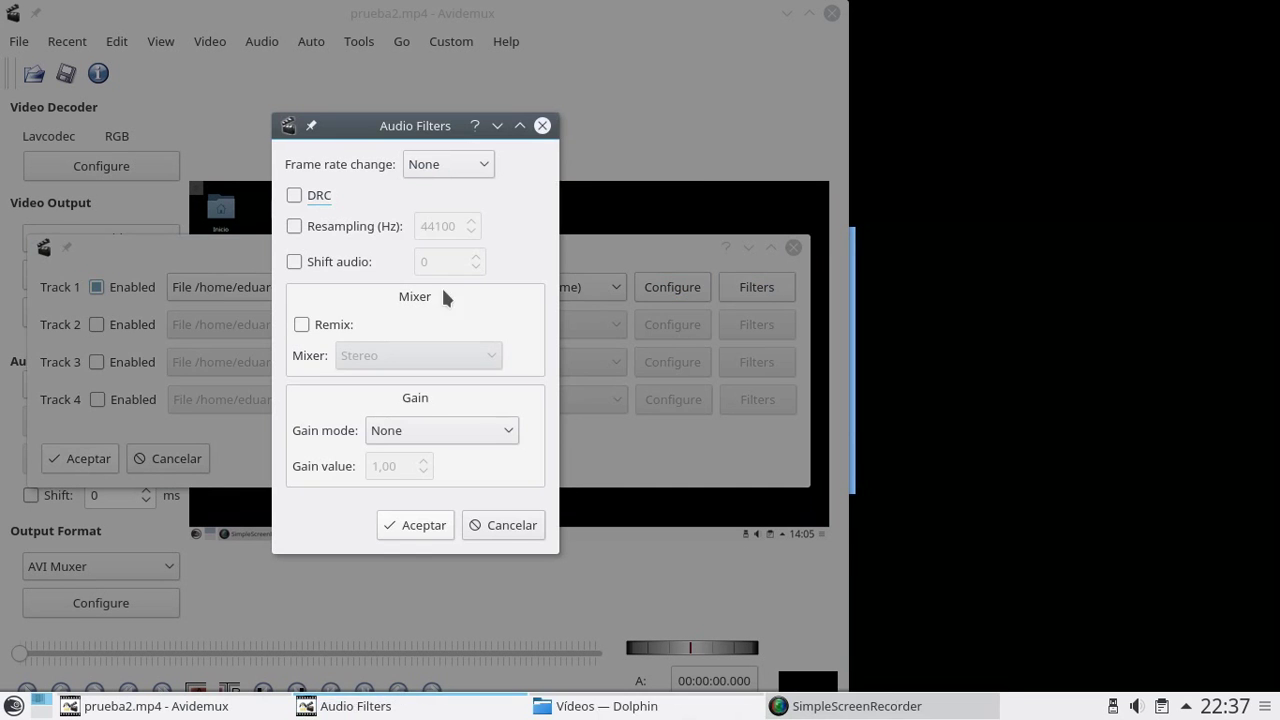
{"action": "left_click", "coordinate": [320, 330]}
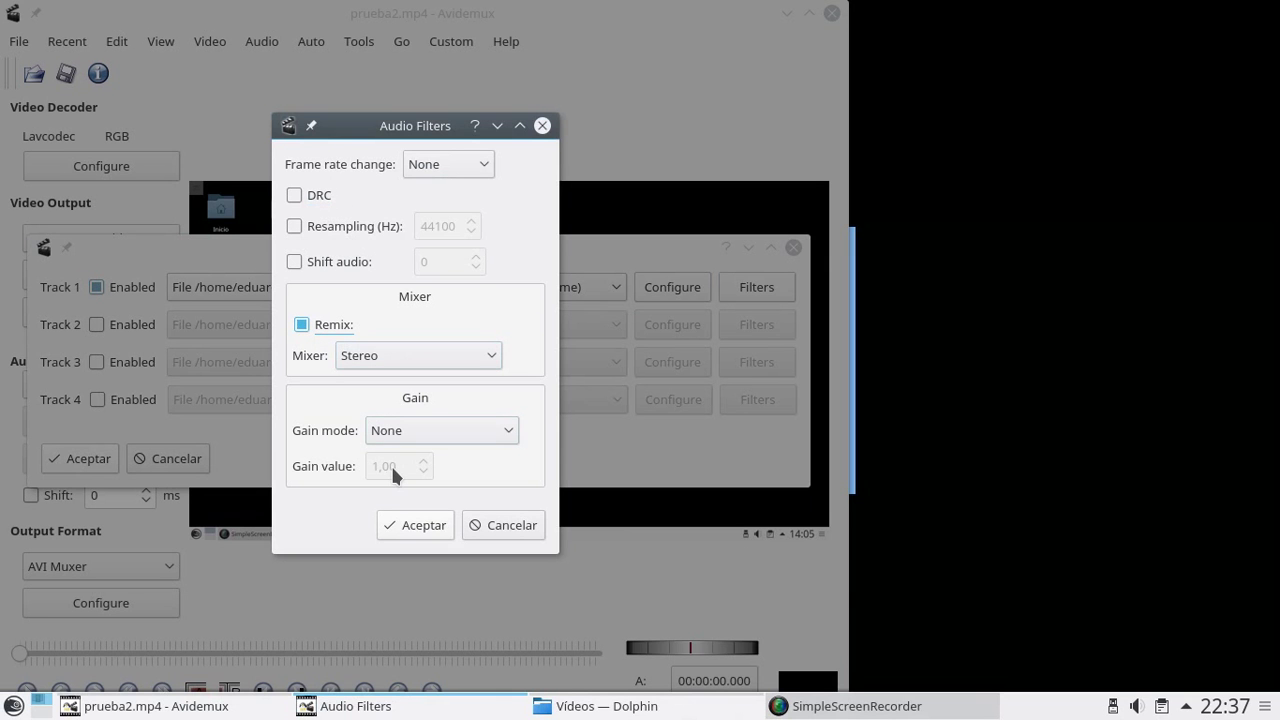
{"action": "left_click", "coordinate": [400, 525]}
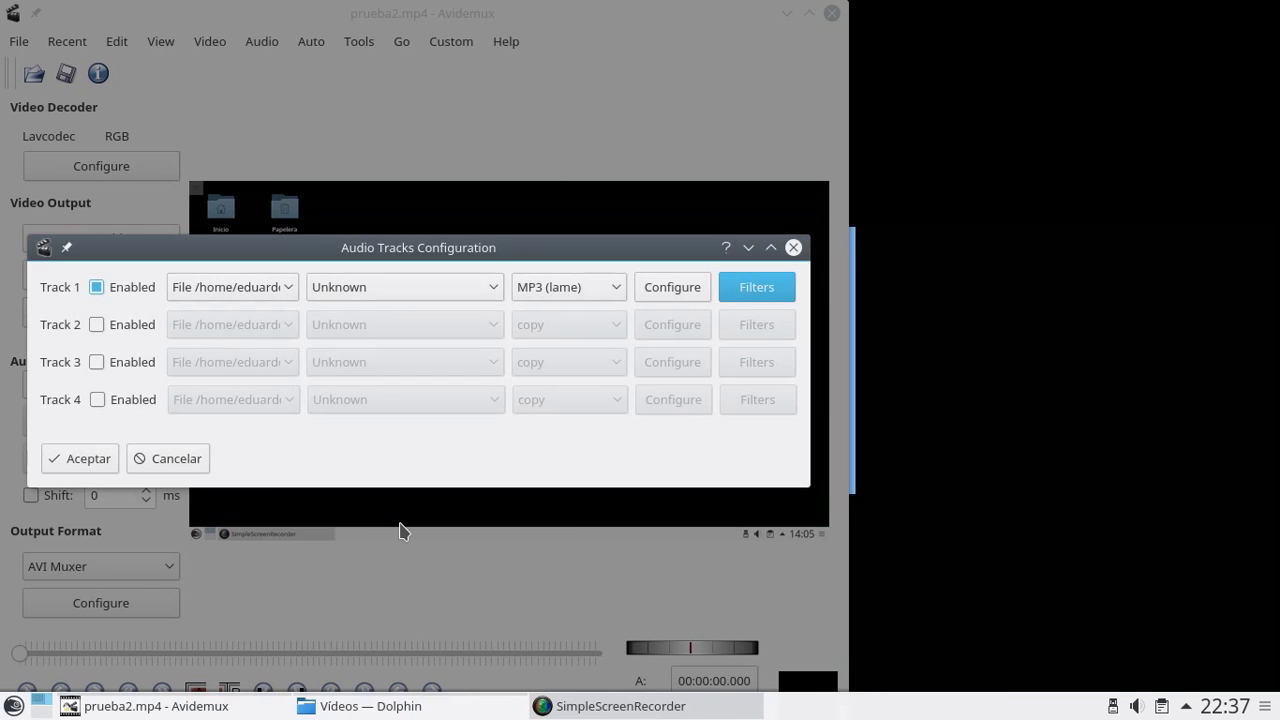
{"action": "left_click", "coordinate": [89, 462]}
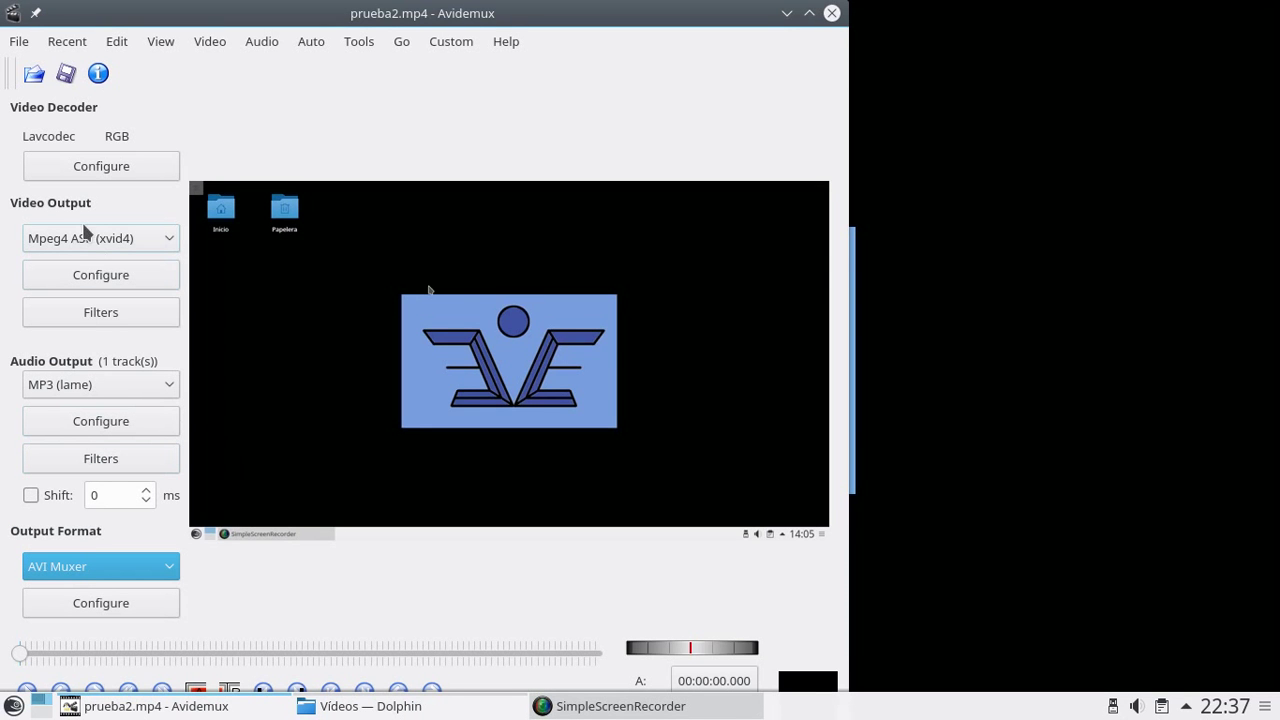
Step: Save the video with its audio track as prueba2sonido.avi in the Vídeos folder
{"action": "left_click", "coordinate": [67, 75]}
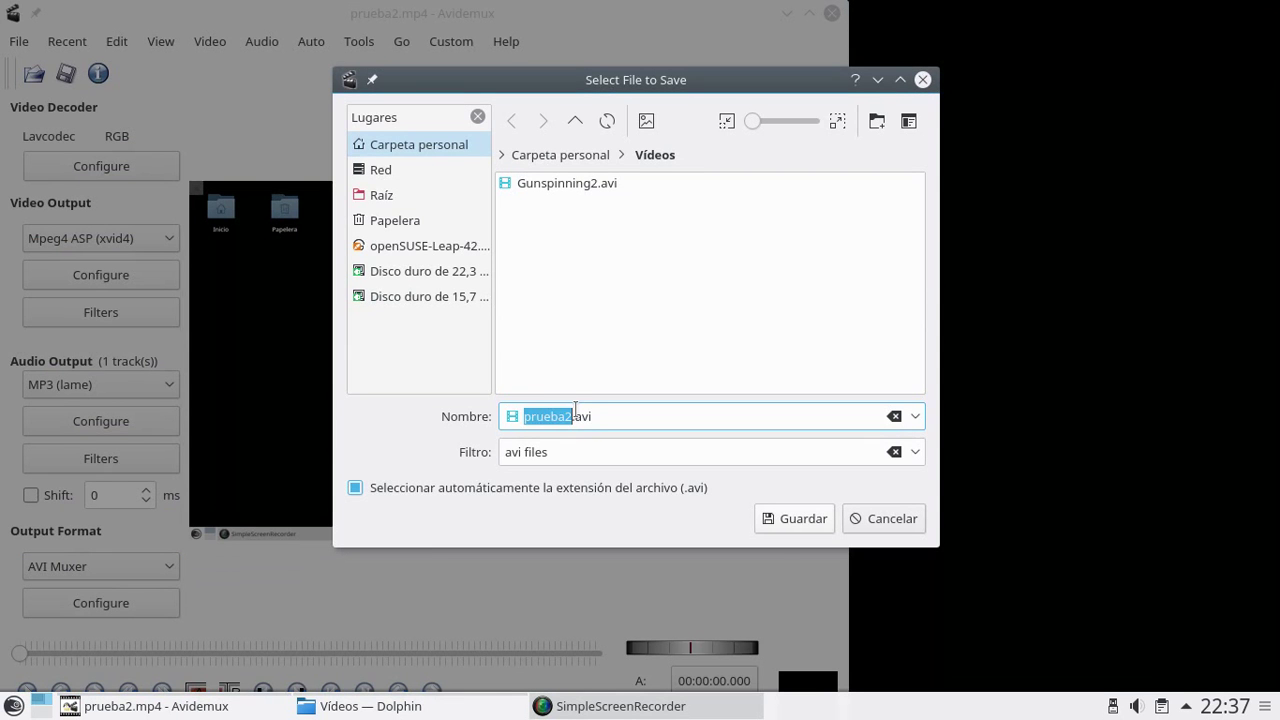
{"action": "left_click", "coordinate": [573, 417]}
{"action": "type", "text": "sonido"}
{"action": "left_click", "coordinate": [794, 518]}
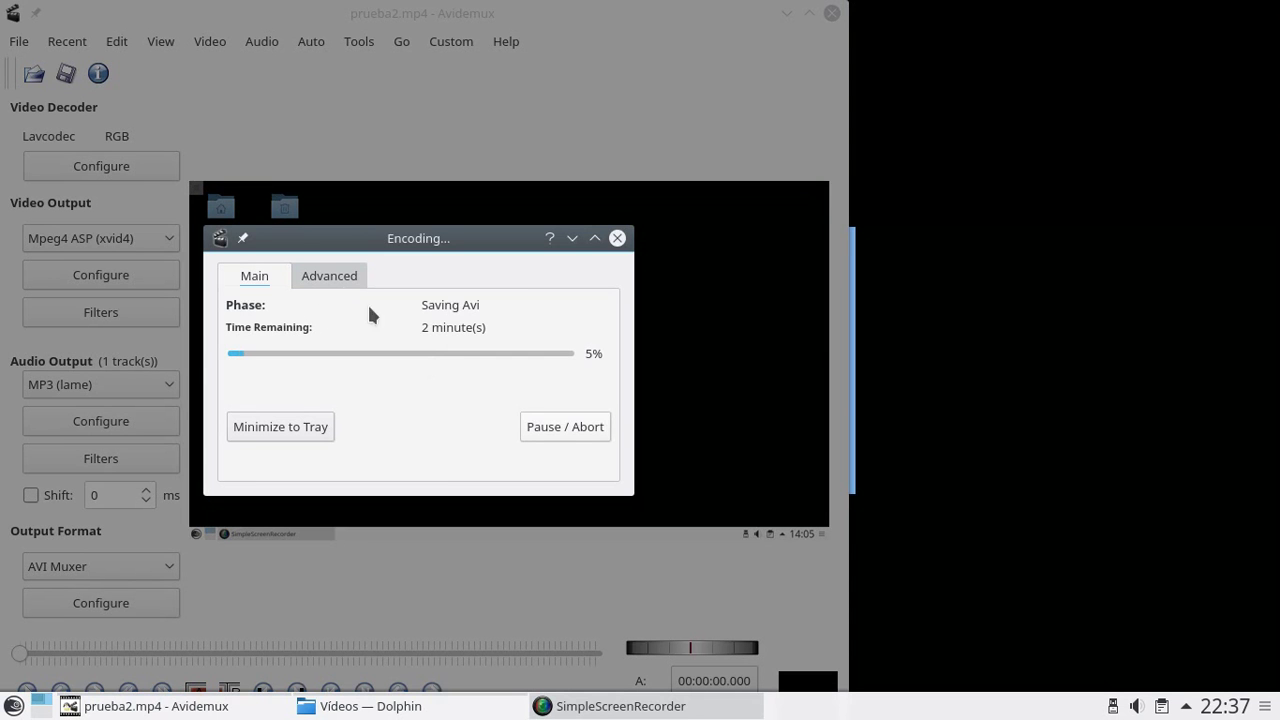
Step: Monitor the encoding, examining both the overall progress and the advanced codec, size and frame statistics
{"action": "left_click", "coordinate": [342, 279]}
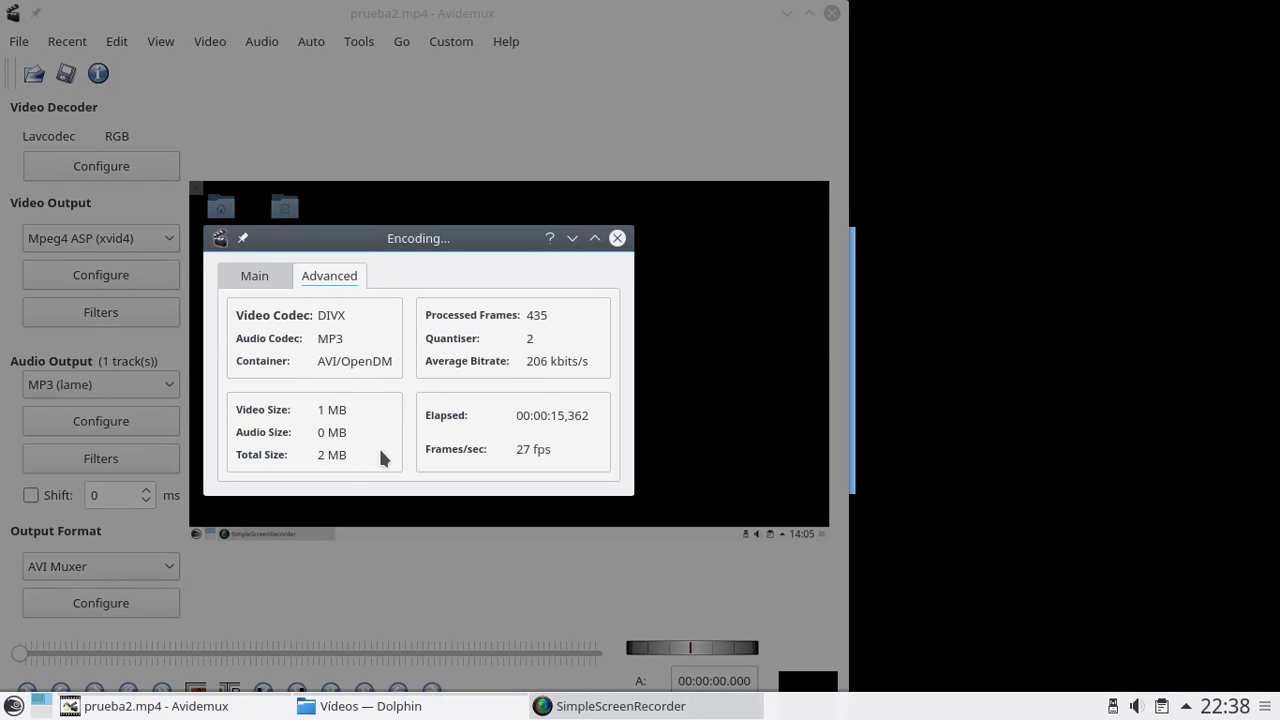
{"action": "left_click", "coordinate": [247, 279]}
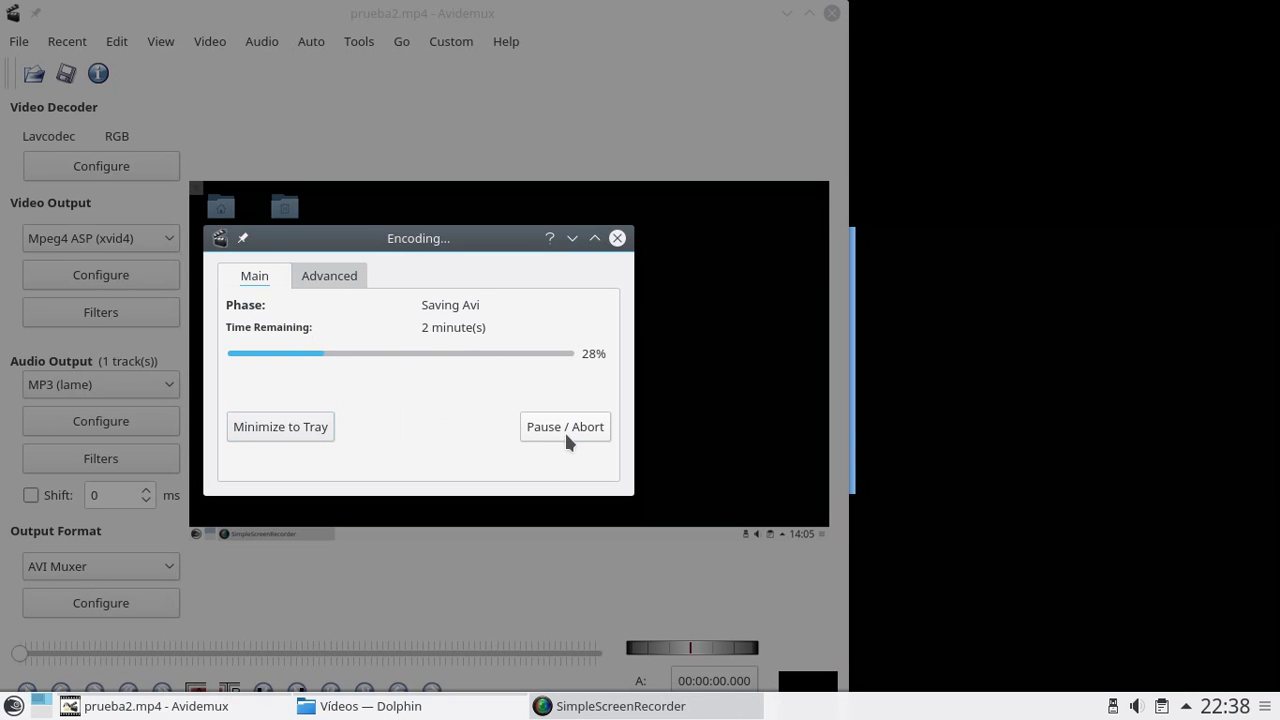
{"action": "left_click", "coordinate": [329, 276]}
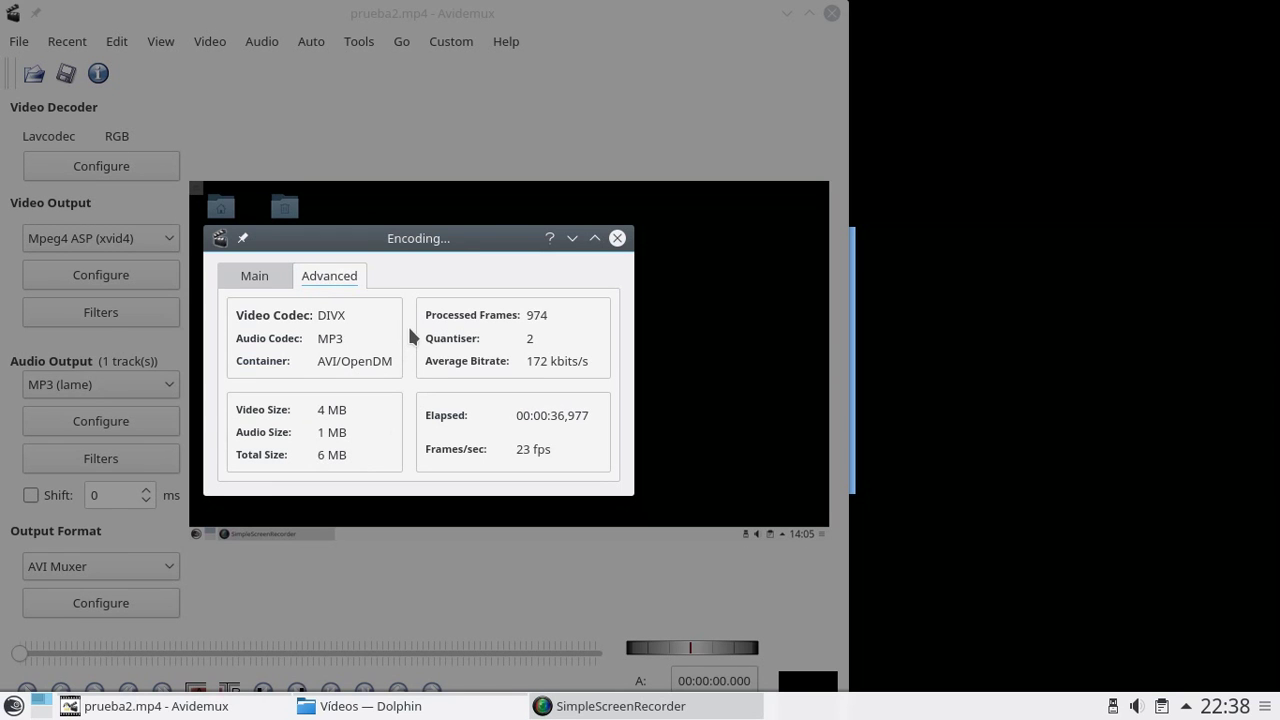
{"action": "left_click", "coordinate": [258, 284]}
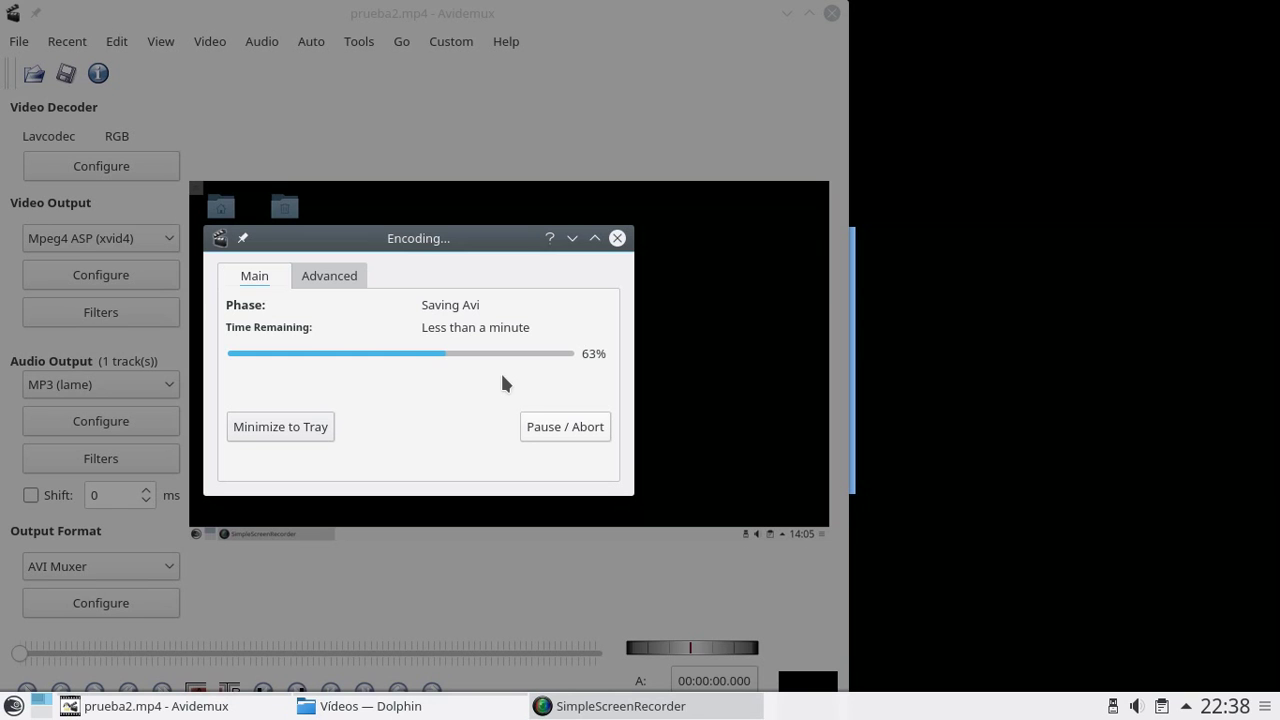
{"action": "left_click", "coordinate": [309, 276]}
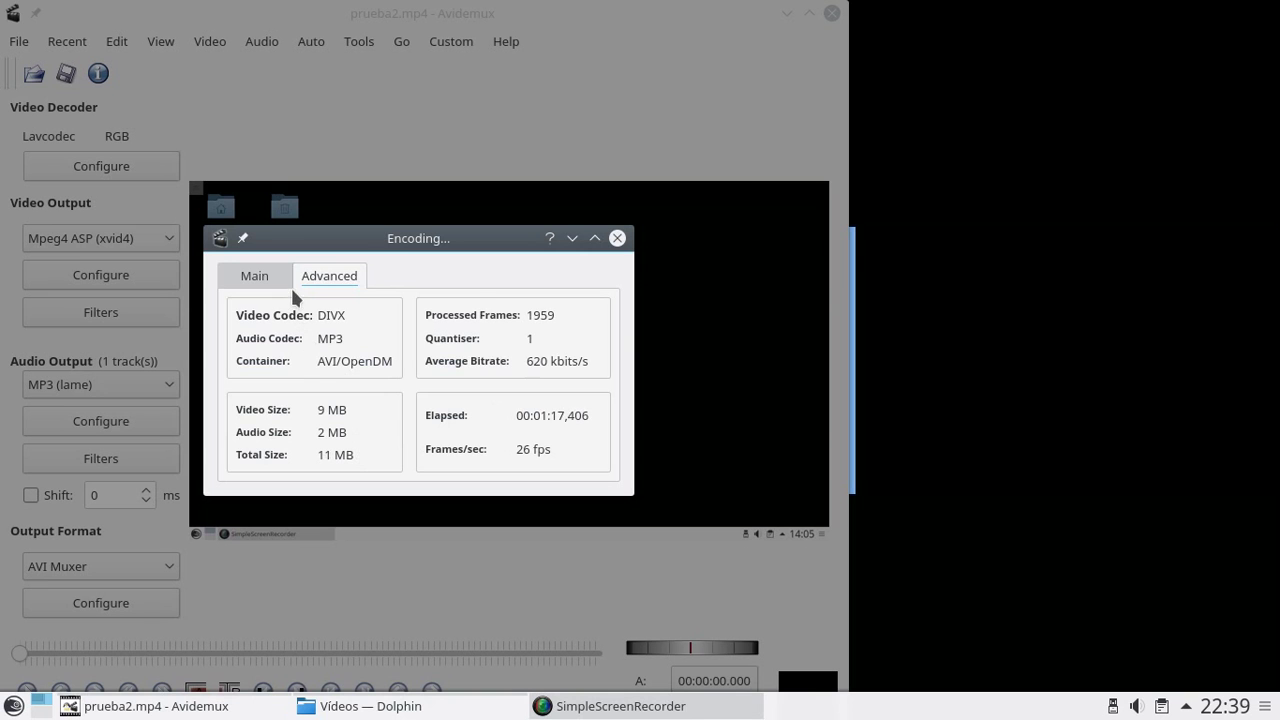
{"action": "left_click", "coordinate": [262, 276]}
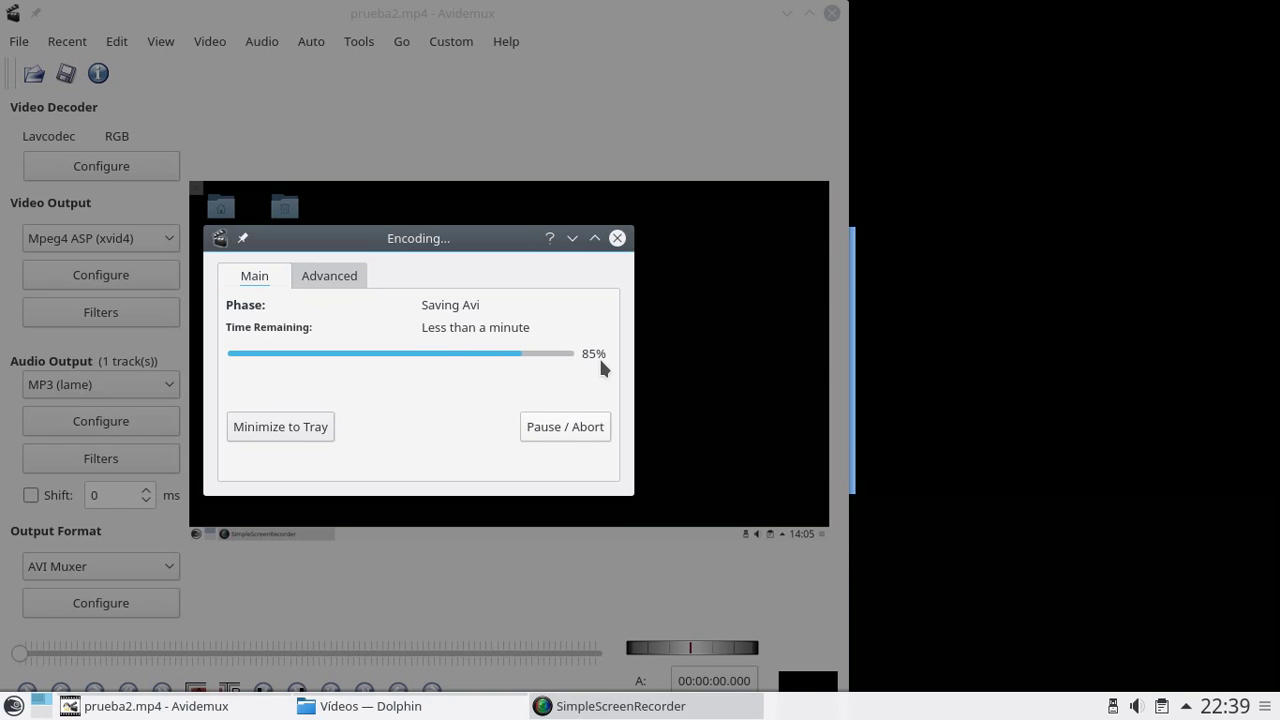
{"action": "left_click", "coordinate": [326, 277]}
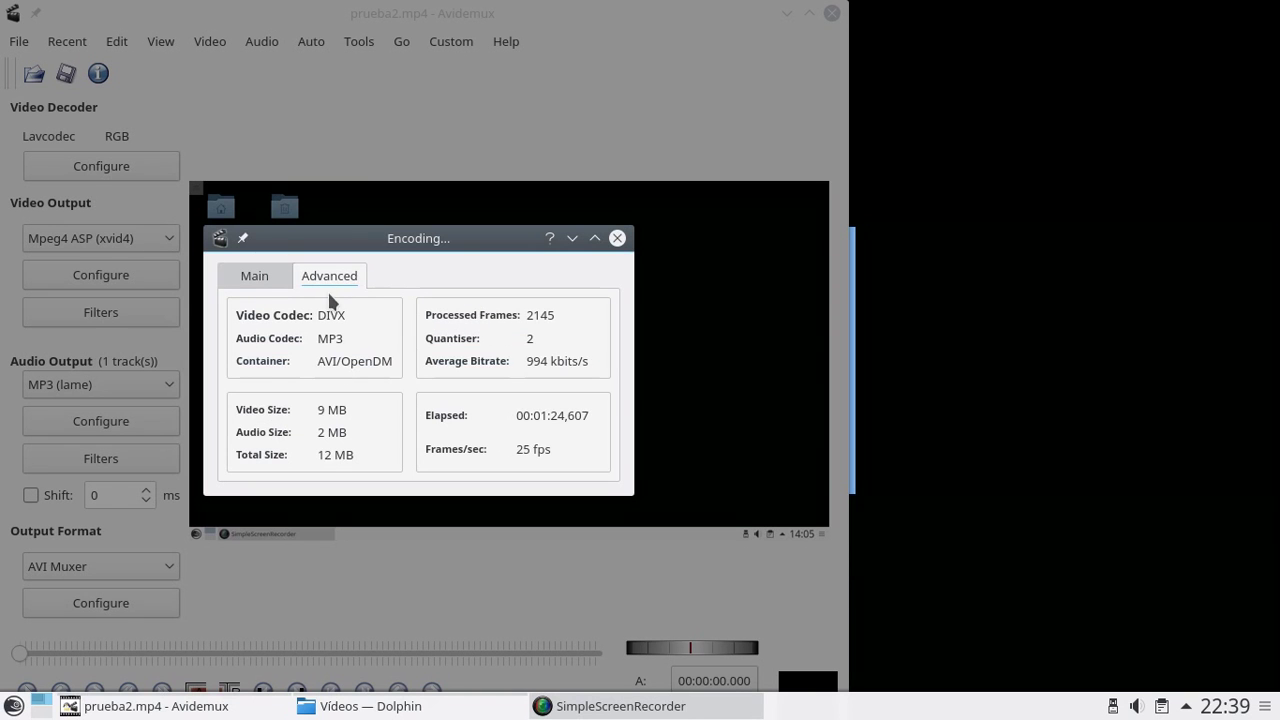
{"action": "left_click", "coordinate": [252, 278]}
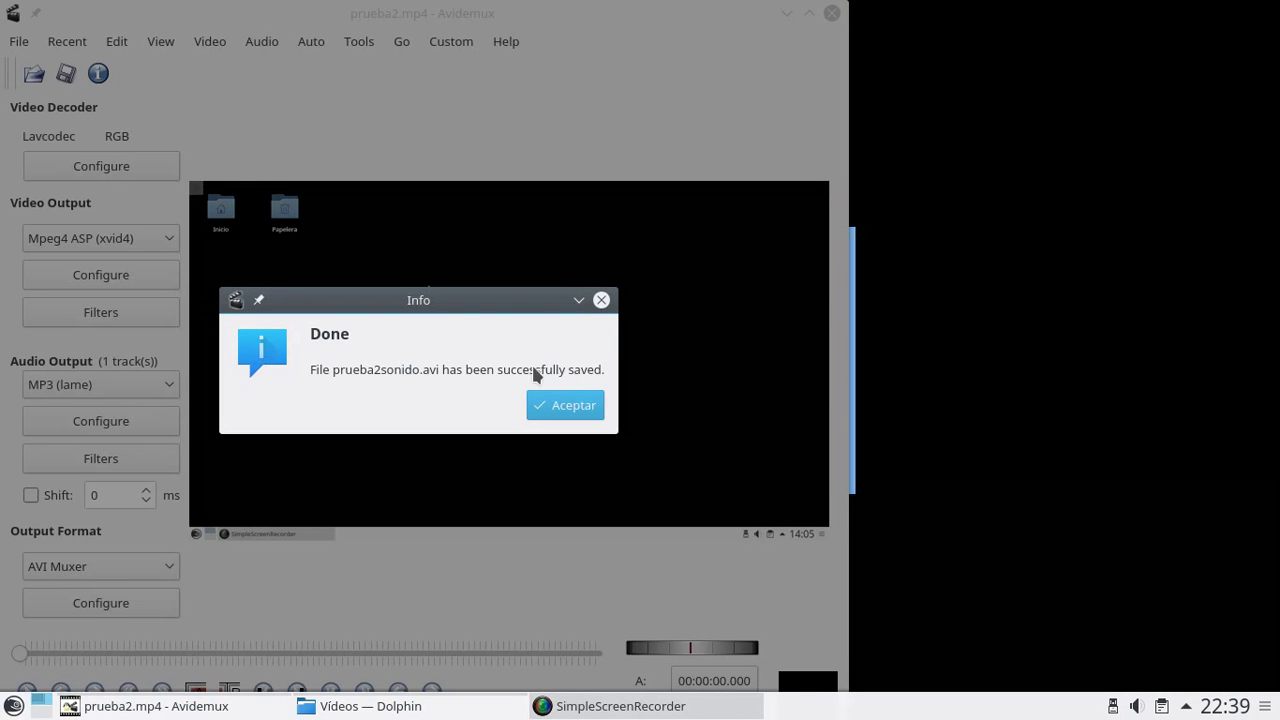
Step: Acknowledge the finished save and close Avidemux
{"action": "left_click", "coordinate": [577, 412]}
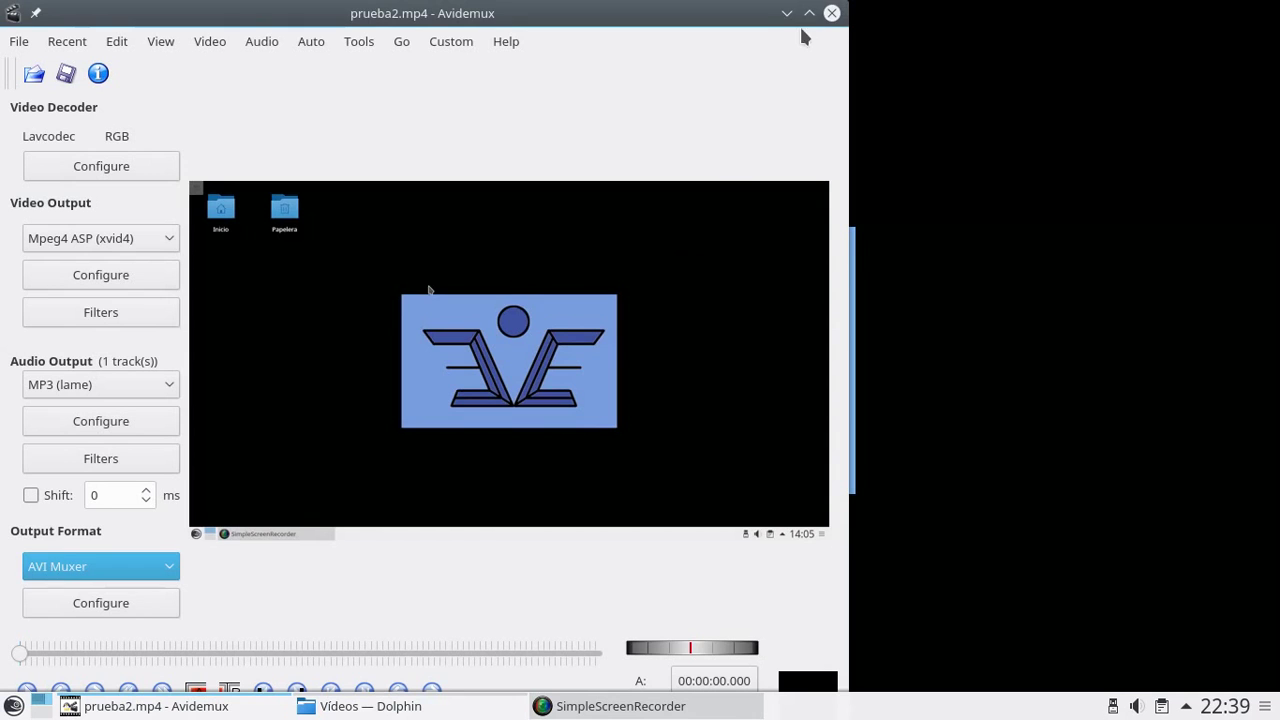
{"action": "left_click", "coordinate": [831, 13]}
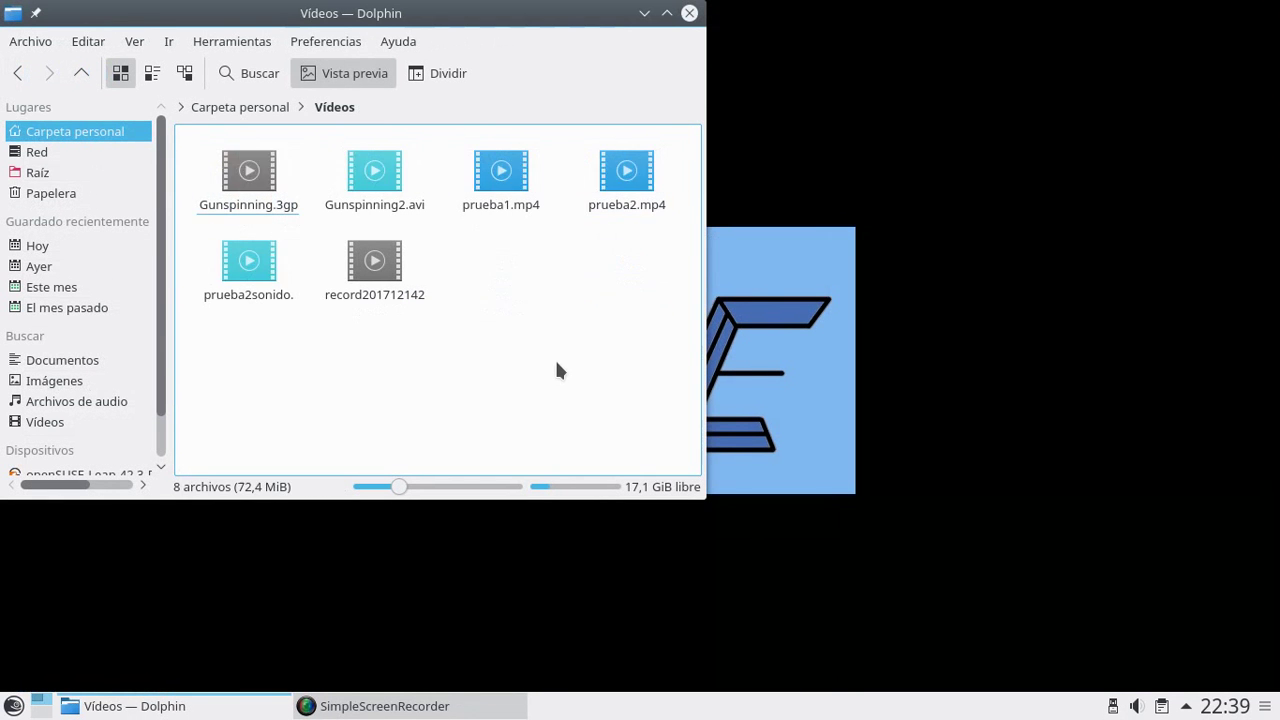
Step: Inspect the video and audio streams of prueba2sonido.avi in MediaInfo, and close MediaInfo and the Vídeos folder window
{"action": "right_click", "coordinate": [240, 268]}
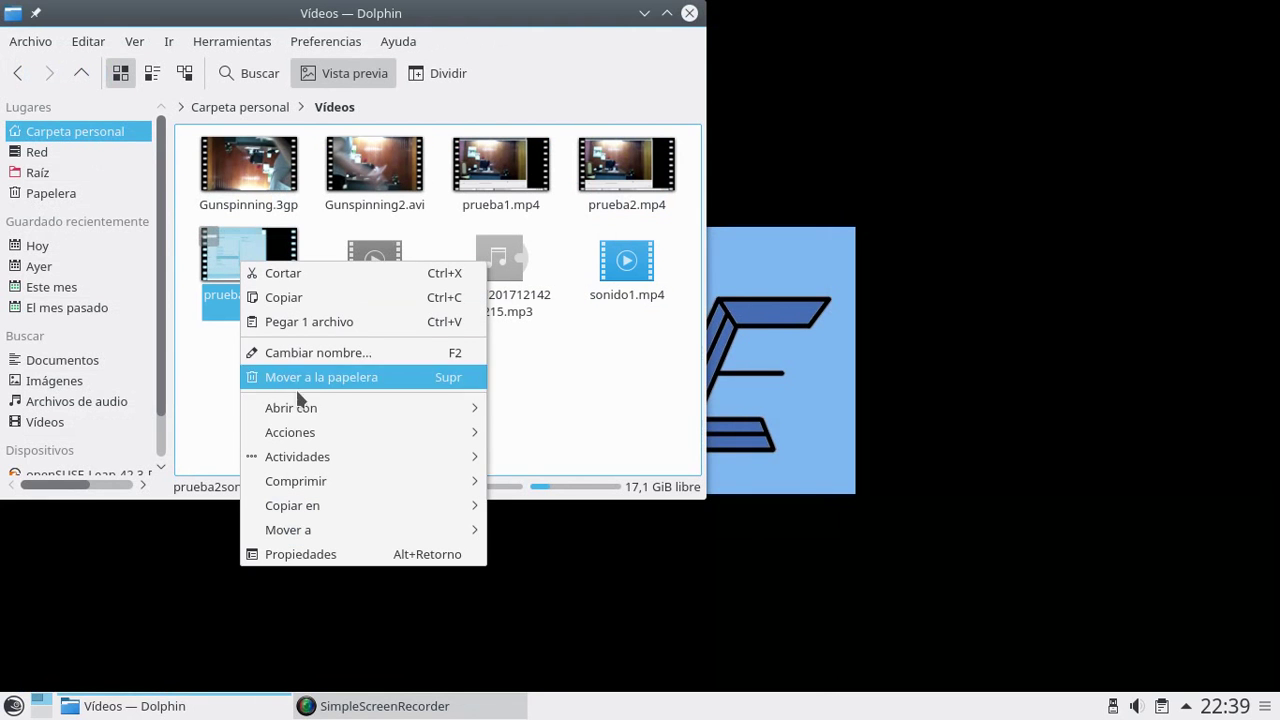
{"action": "mouse_move", "coordinate": [330, 410]}
{"action": "left_click", "coordinate": [526, 427]}
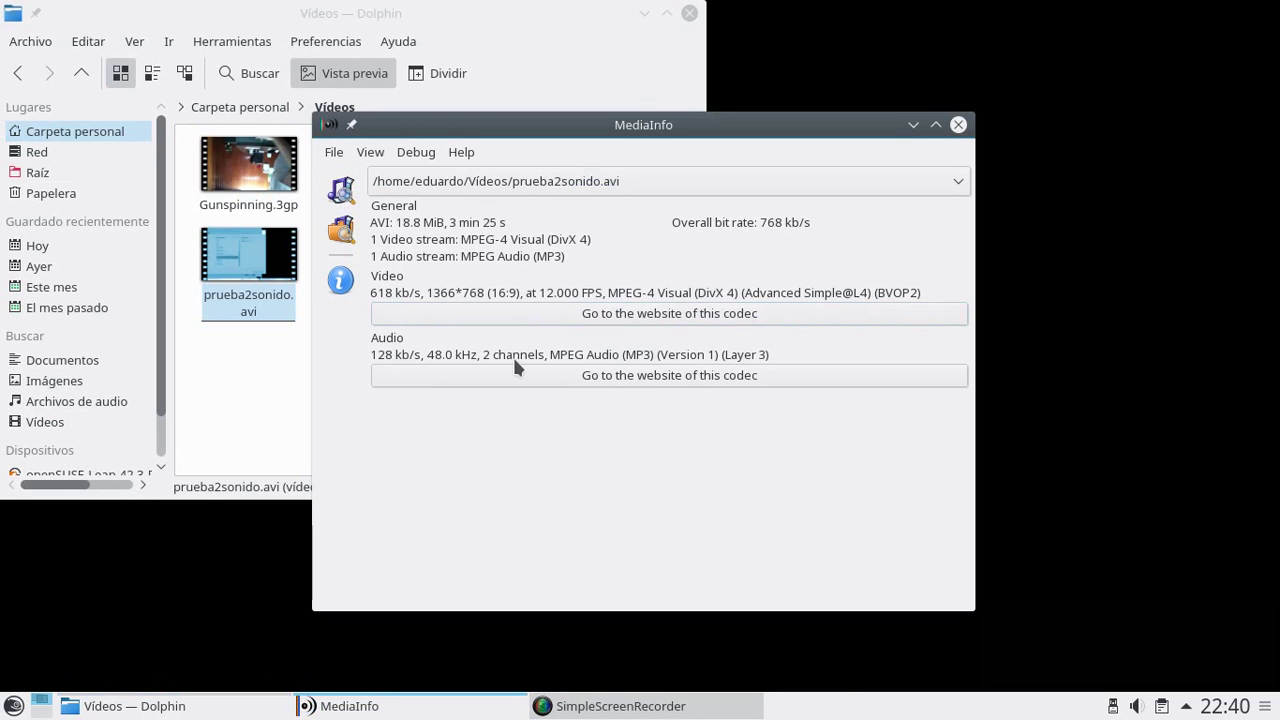
{"action": "left_click", "coordinate": [958, 124]}
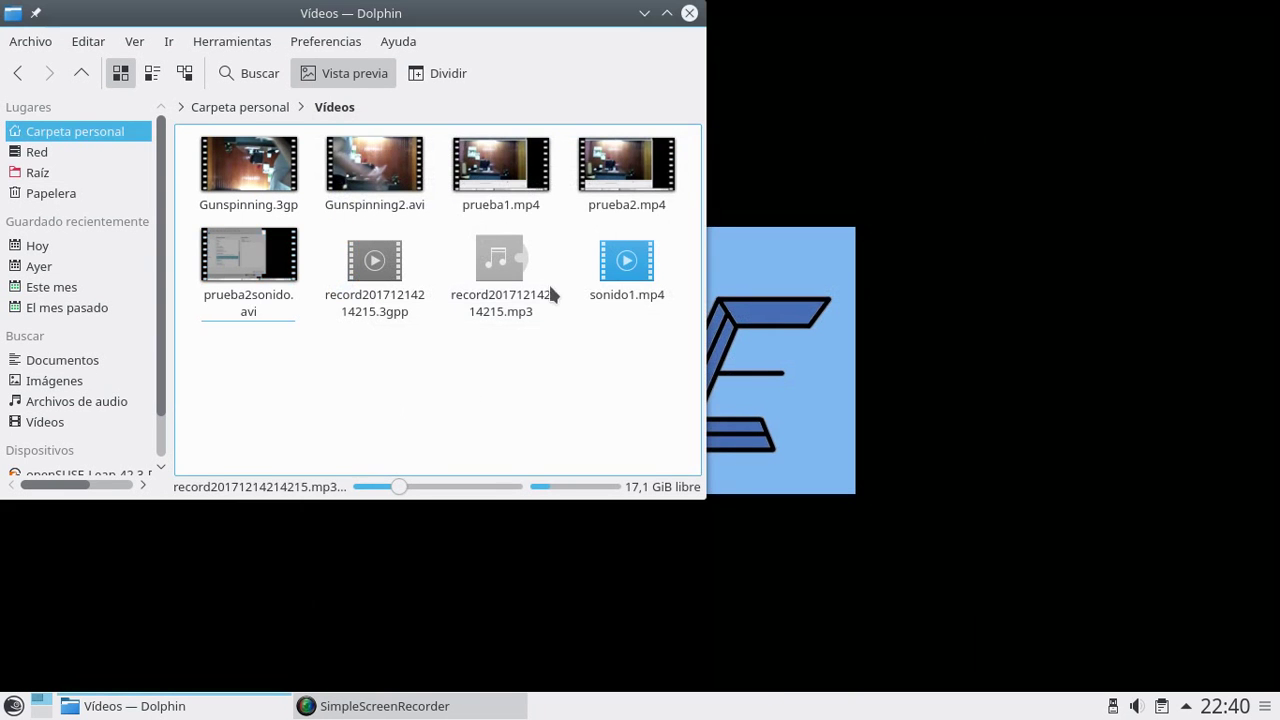
{"action": "left_click", "coordinate": [689, 13]}
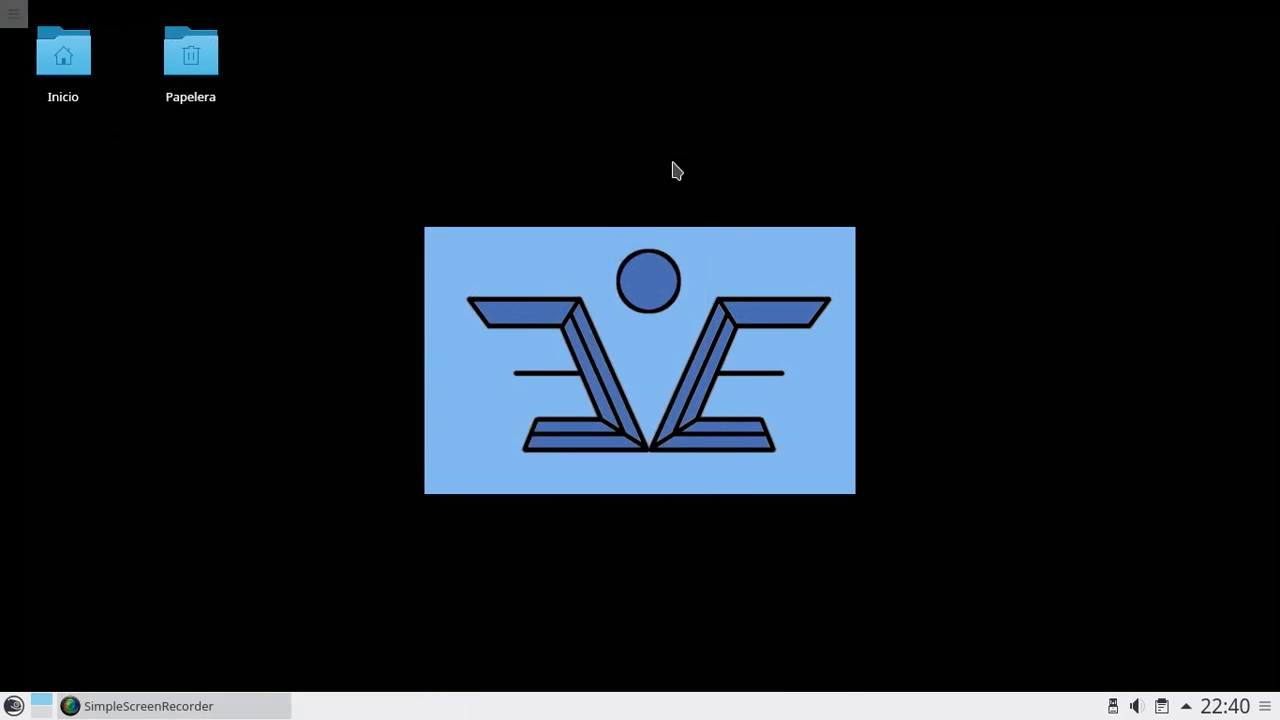